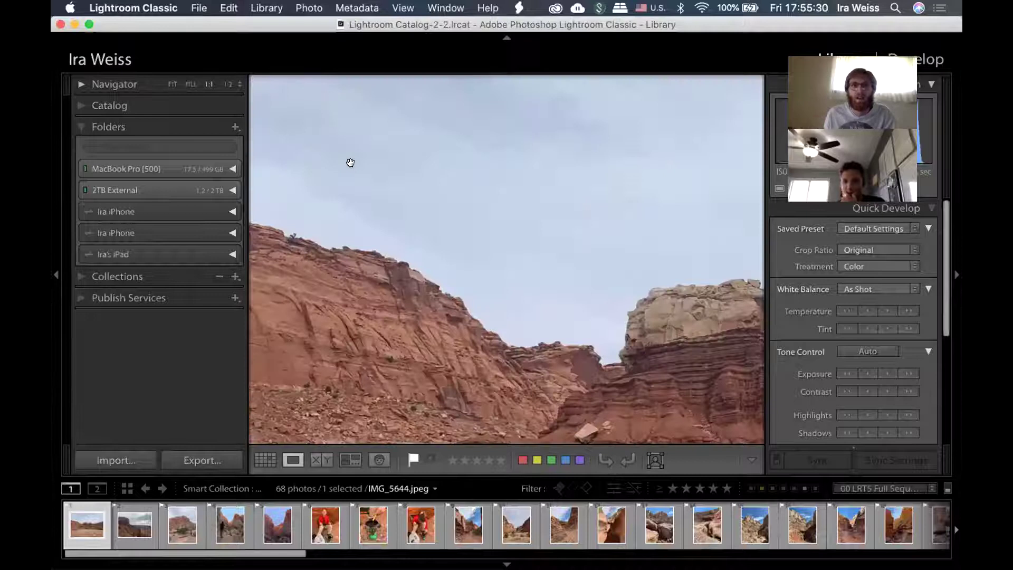
- Switch to Finder, inspect the 2020 folder inside the Lightroom folder on the 2TB External drive, and close its window
{"action": "left_click", "coordinate": [412, 220]}
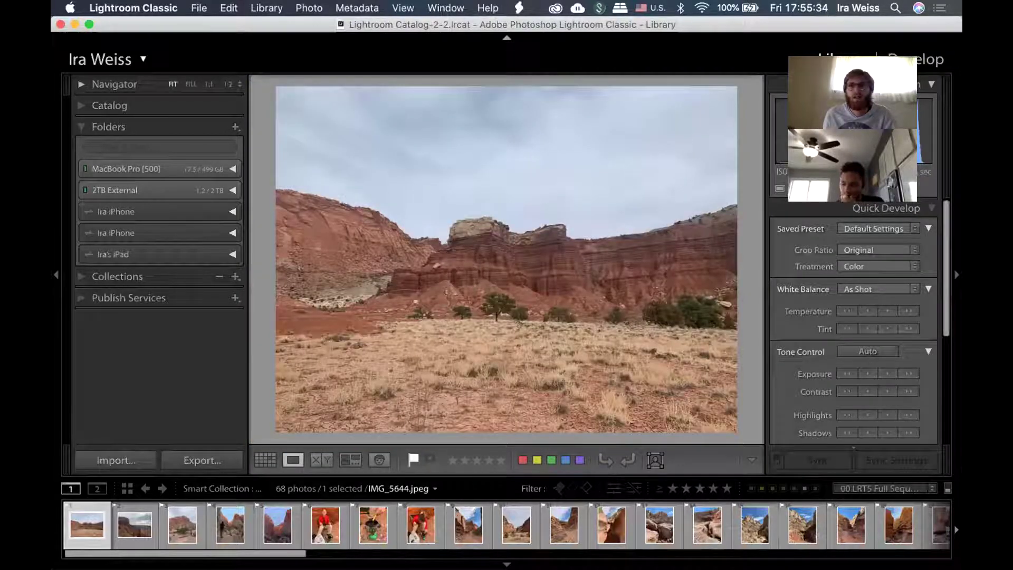
{"action": "left_click", "coordinate": [60, 25]}
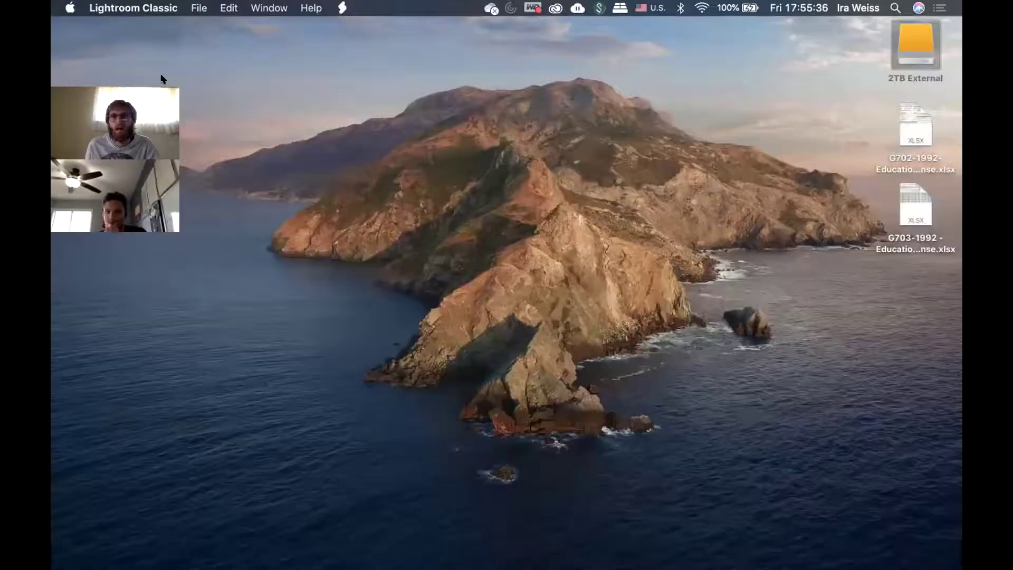
{"action": "left_click", "coordinate": [913, 41]}
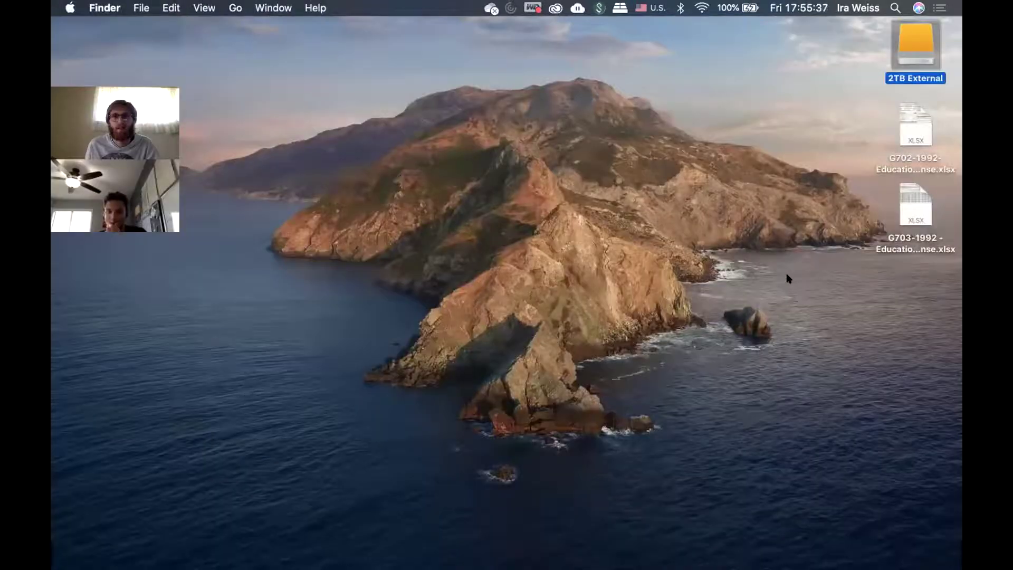
{"action": "key", "text": "super+o"}
{"action": "double_click", "coordinate": [451, 221]}
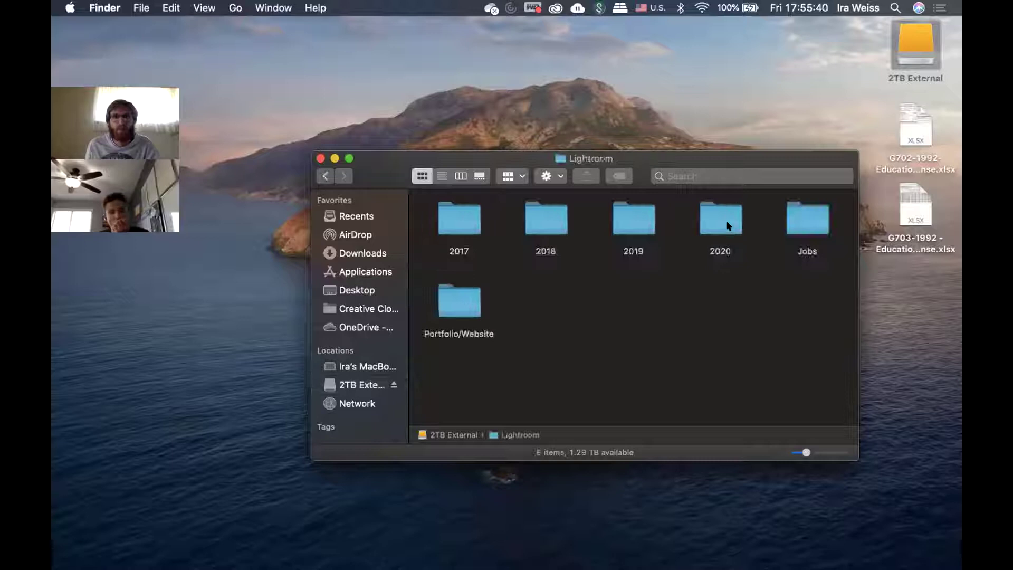
{"action": "double_click", "coordinate": [726, 220]}
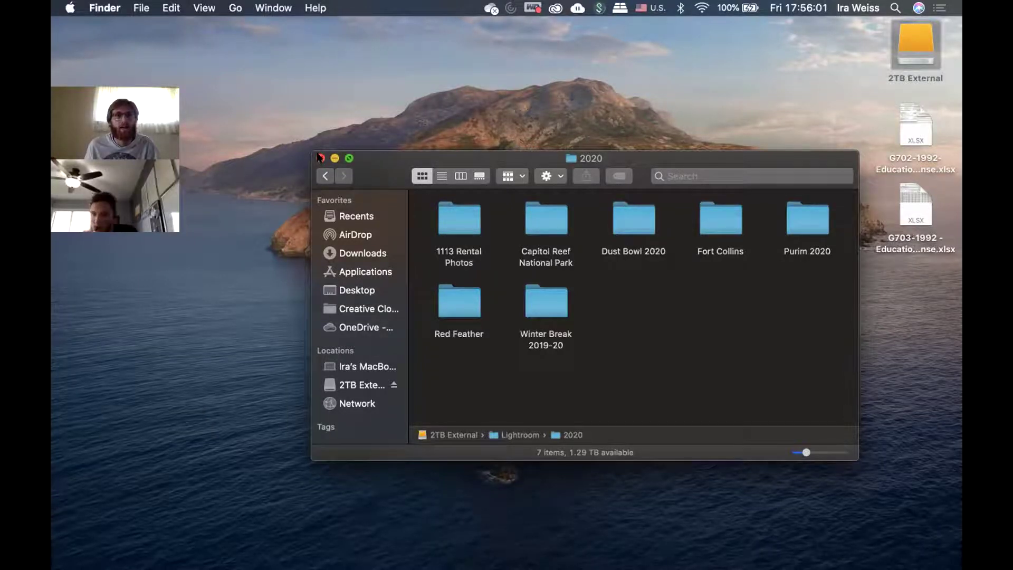
{"action": "left_click", "coordinate": [321, 159]}
- Switch back to Lightroom Classic and display the Fort Collins folder within the 2020 folder on the 2TB External drive
{"action": "mouse_move", "coordinate": [464, 553]}
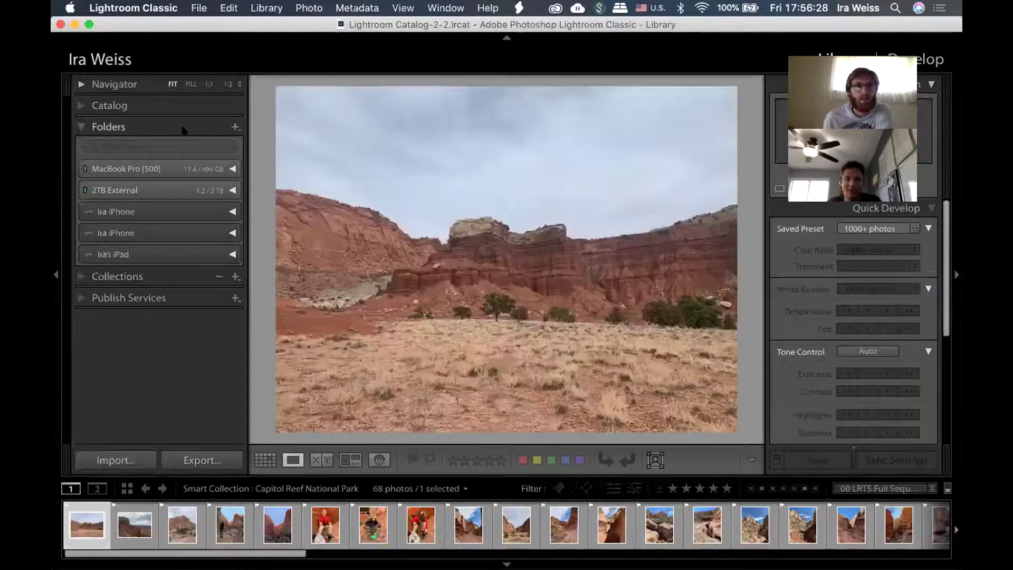
{"action": "left_click", "coordinate": [79, 126]}
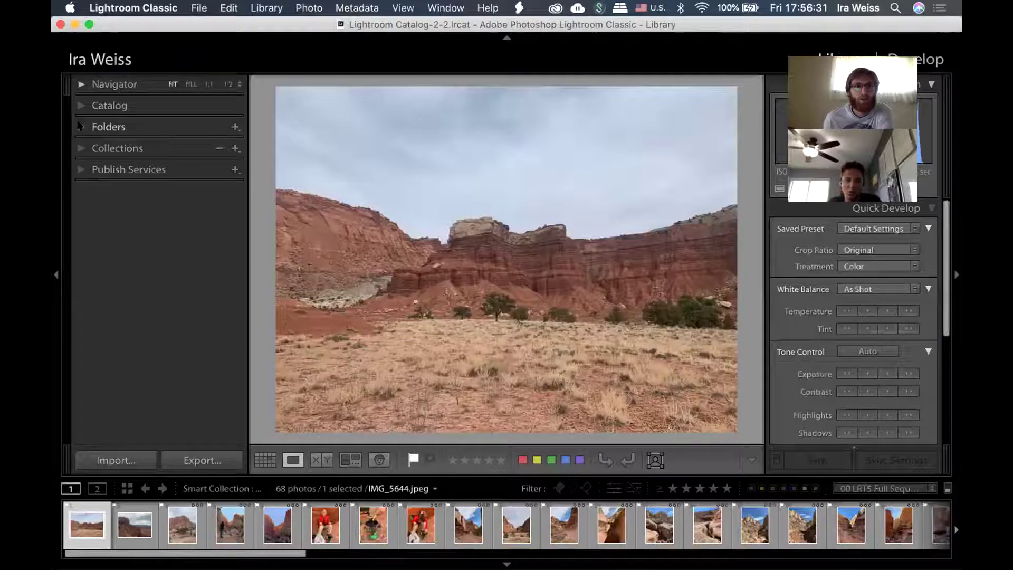
{"action": "left_click", "coordinate": [80, 126]}
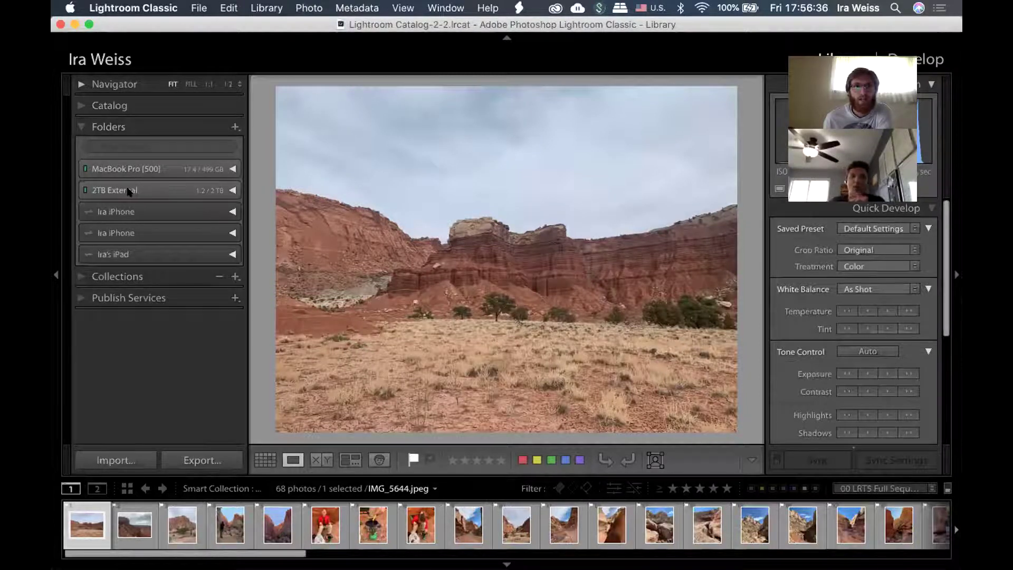
{"action": "left_click", "coordinate": [227, 191]}
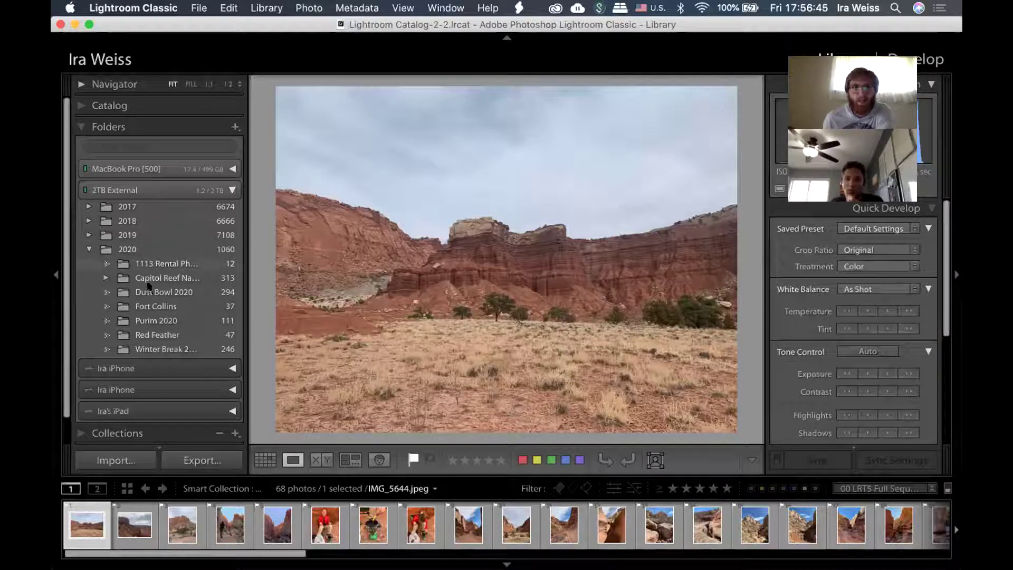
{"action": "scroll", "coordinate": [157, 312], "scroll_direction": "down", "scroll_amount": 1}
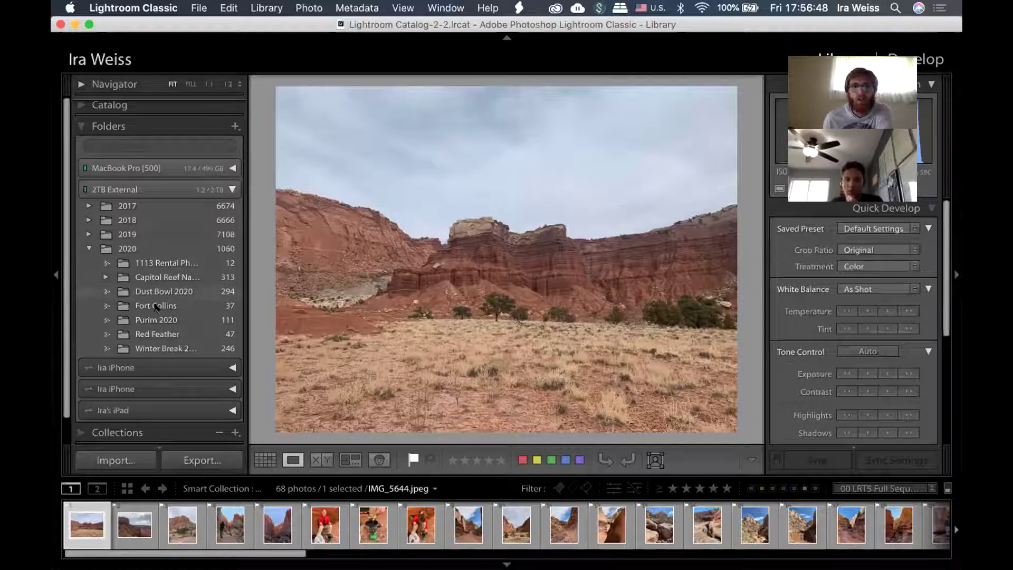
{"action": "scroll", "coordinate": [156, 308], "scroll_direction": "down", "scroll_amount": 2}
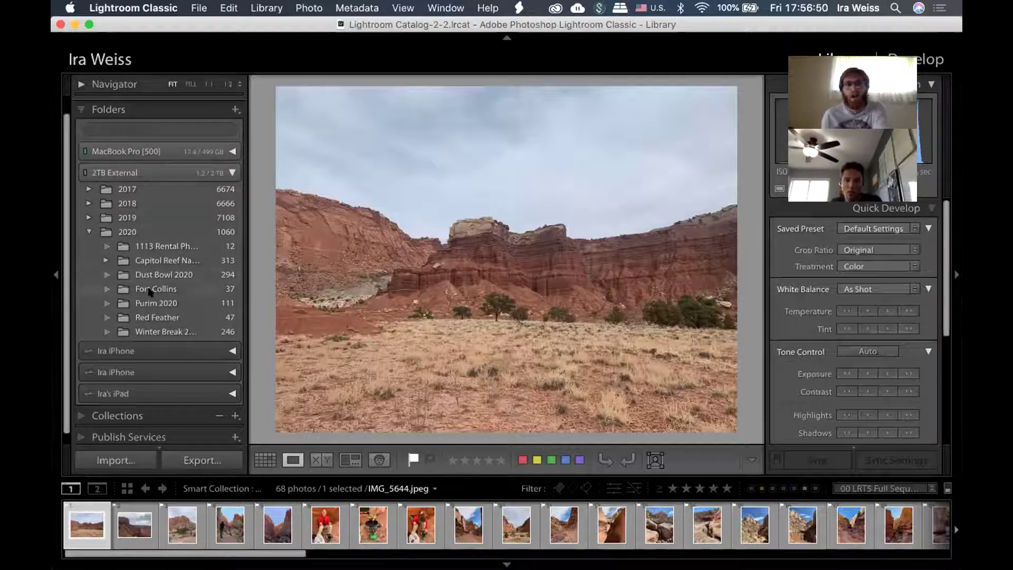
{"action": "left_click", "coordinate": [158, 290]}
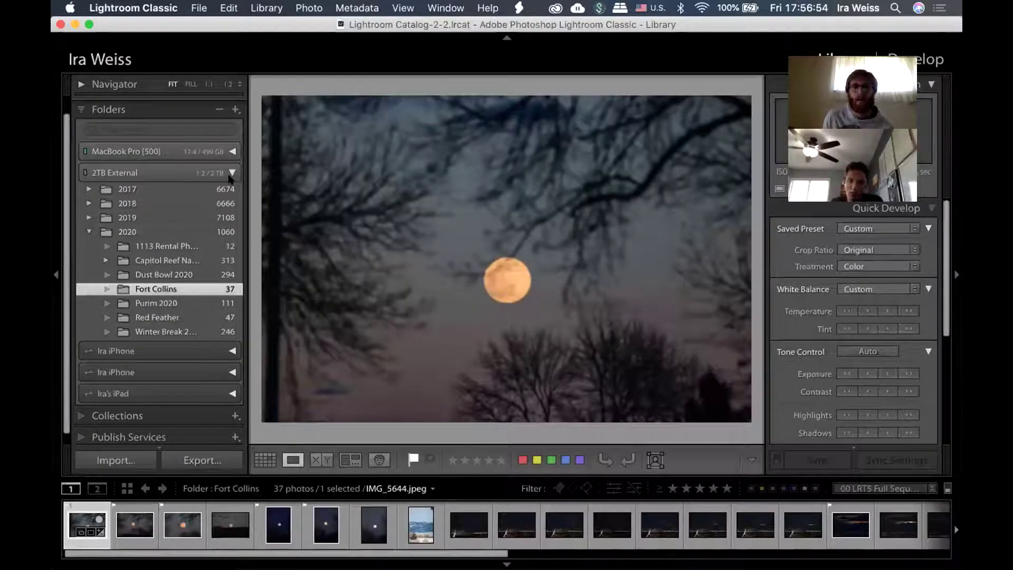
- Start adding a folder to the catalog, browse to the 2020 folder on the 2TB External drive, and cancel
{"action": "left_click", "coordinate": [235, 110]}
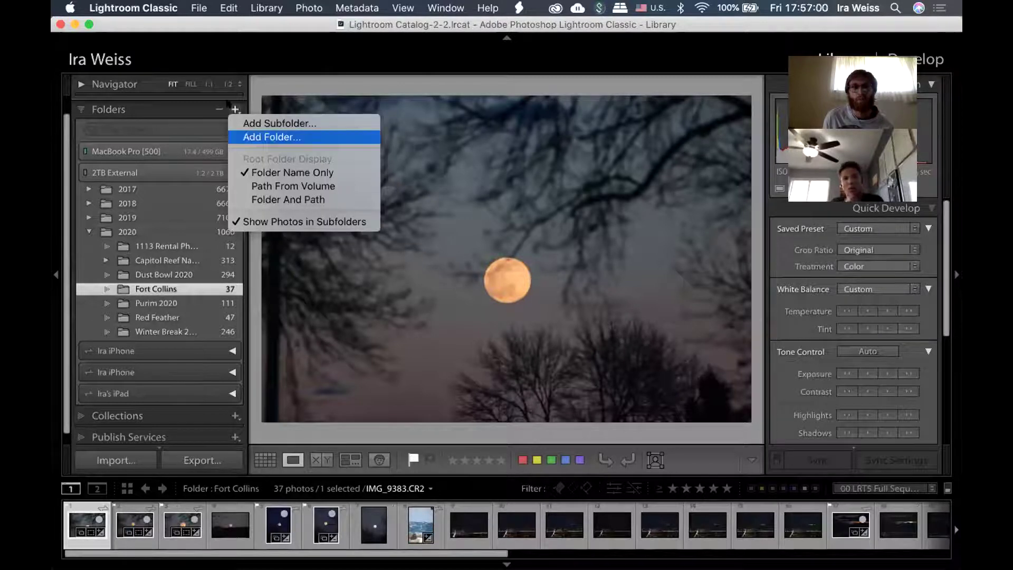
{"action": "left_click", "coordinate": [230, 280]}
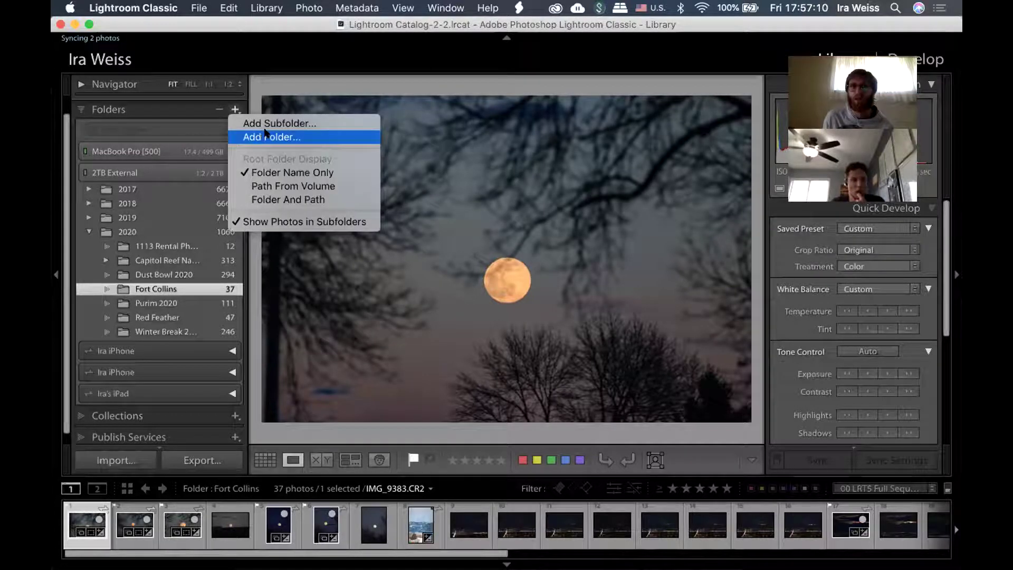
{"action": "left_click", "coordinate": [267, 137]}
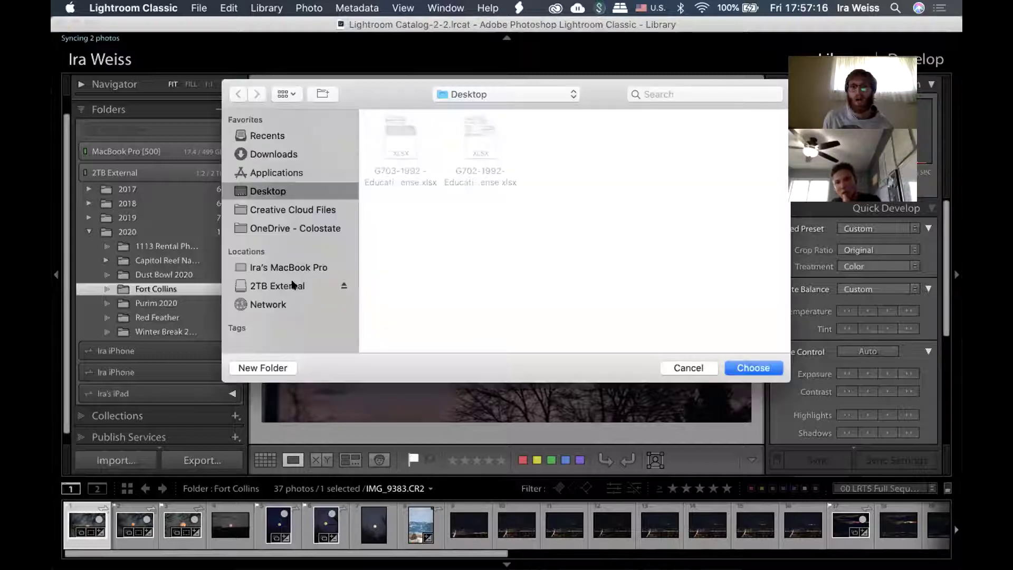
{"action": "double_click", "coordinate": [399, 134]}
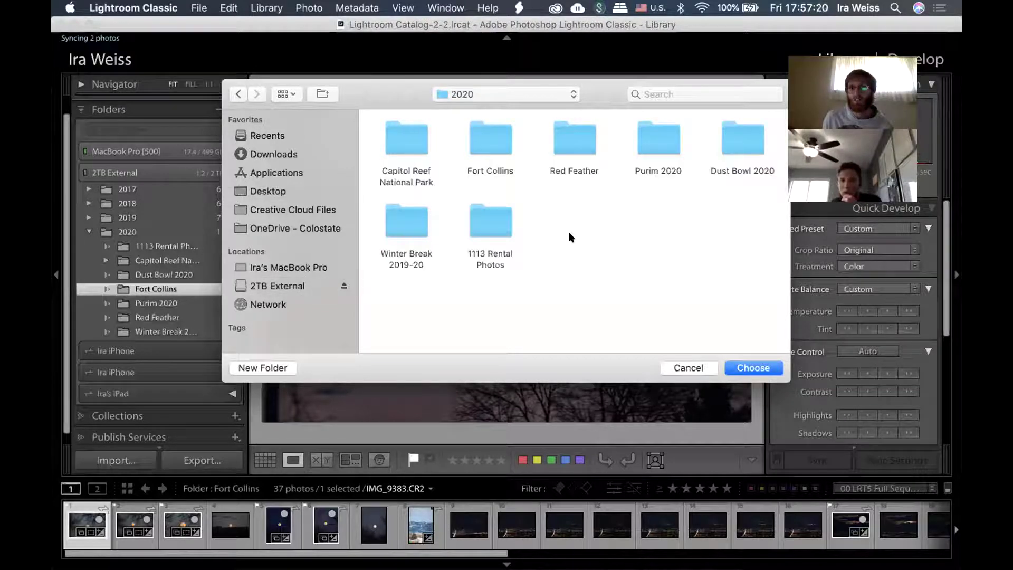
{"action": "left_click", "coordinate": [679, 366]}
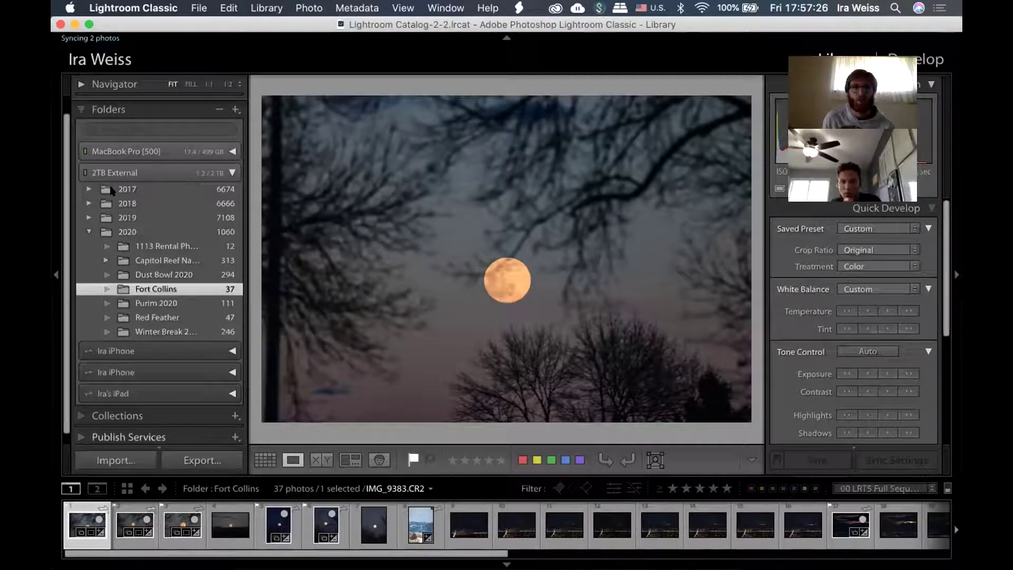
- Start a smart collection named "new project" inside the 2020 collection set, with the rule Pick Flag is flagged
{"action": "left_click", "coordinate": [82, 147]}
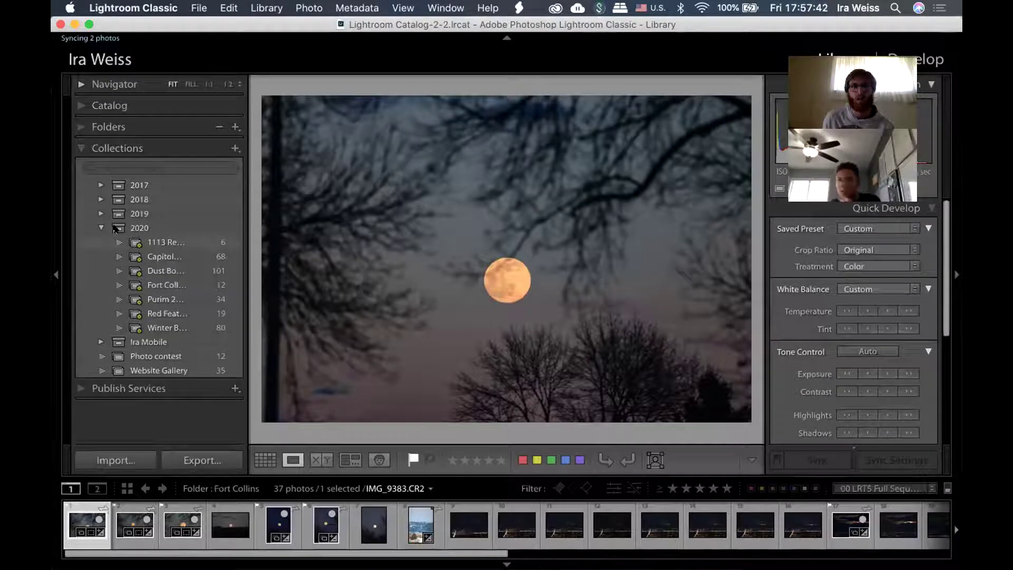
{"action": "right_click", "coordinate": [115, 228]}
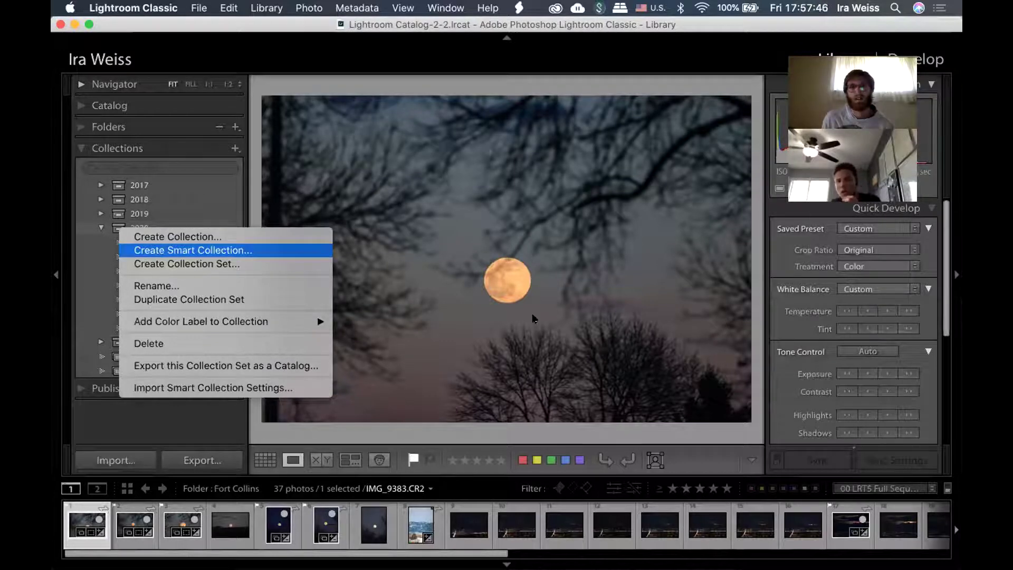
{"action": "left_click", "coordinate": [534, 319]}
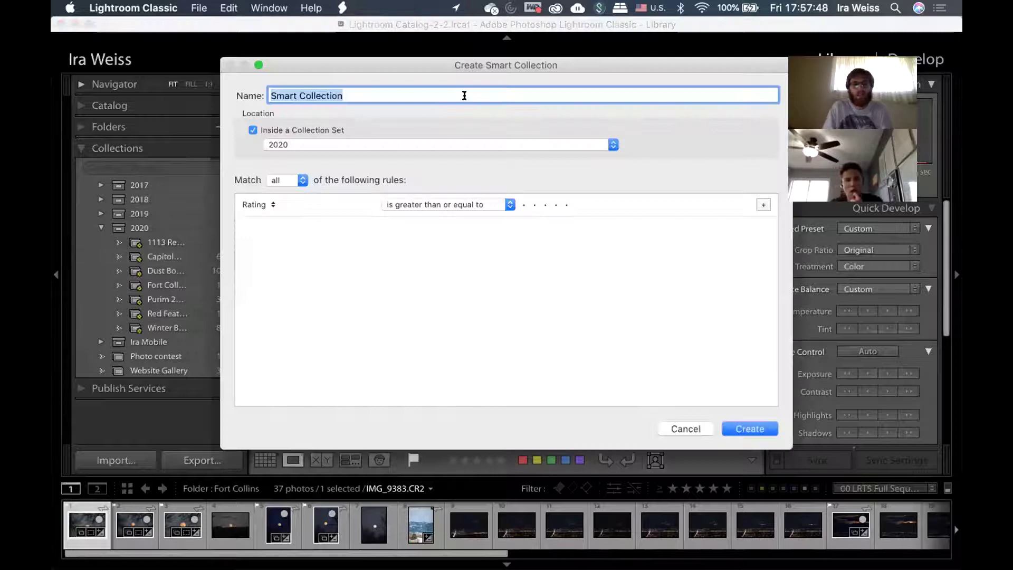
{"action": "type", "text": "new project"}
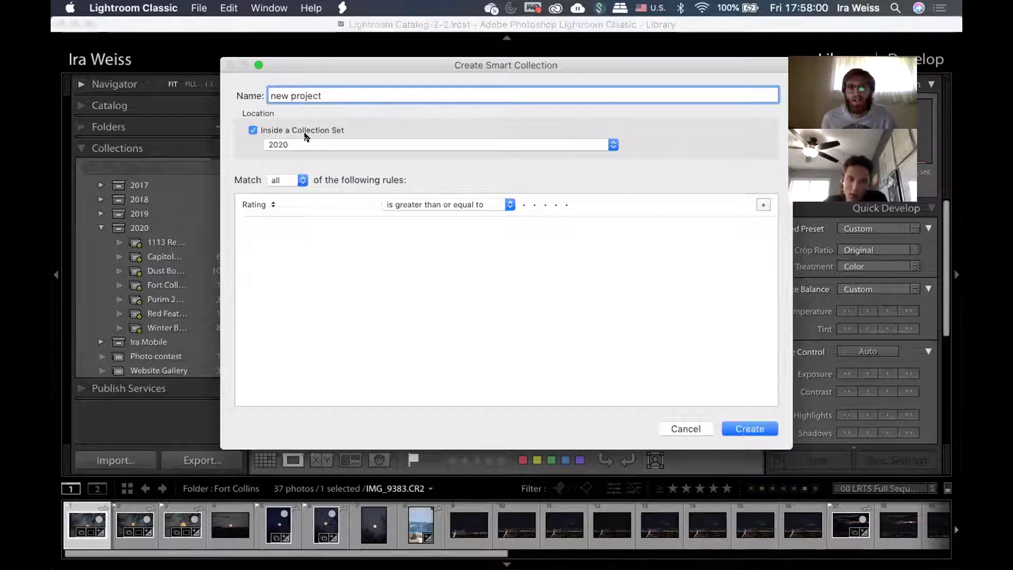
{"action": "left_click", "coordinate": [270, 204]}
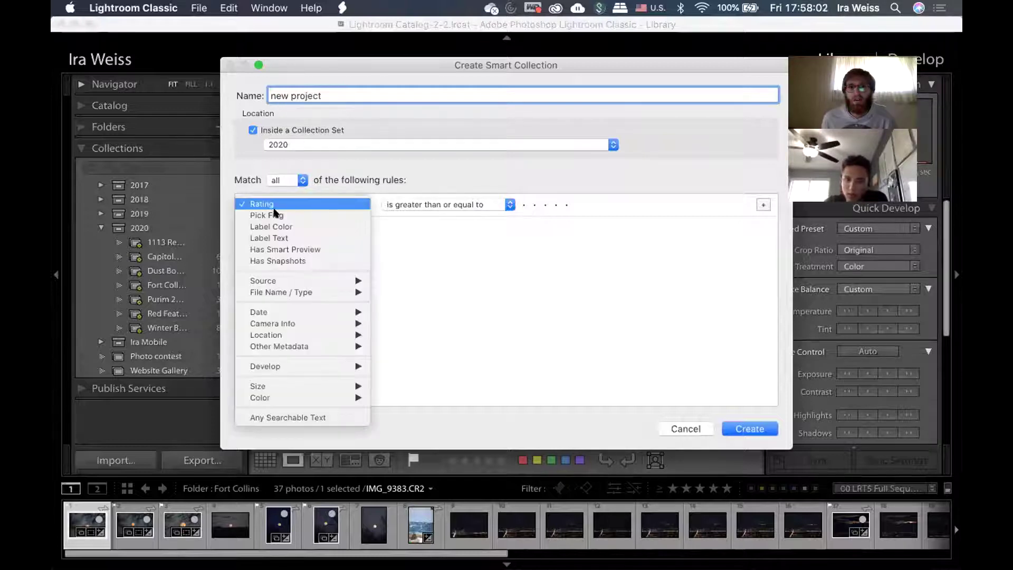
{"action": "left_click", "coordinate": [274, 214]}
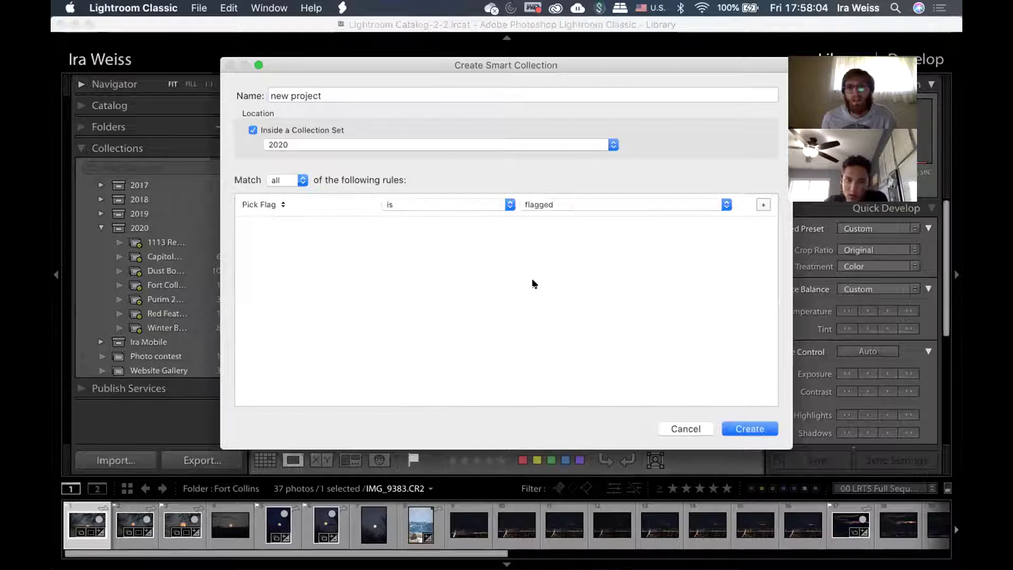
- Add a second smart collection rule, Folder contains all "new project", and cancel creating the collection
{"action": "left_click", "coordinate": [755, 204]}
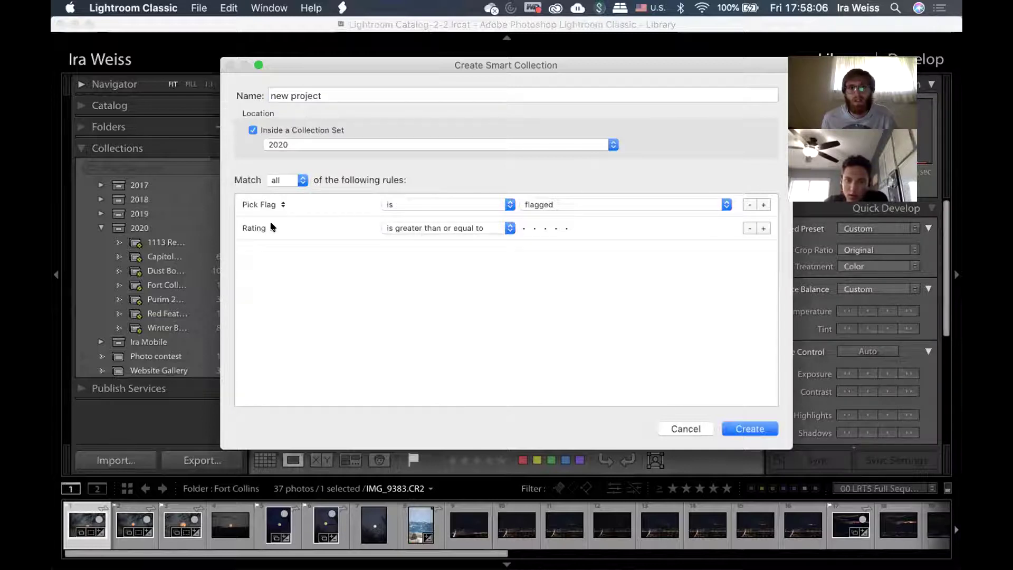
{"action": "left_click", "coordinate": [271, 227]}
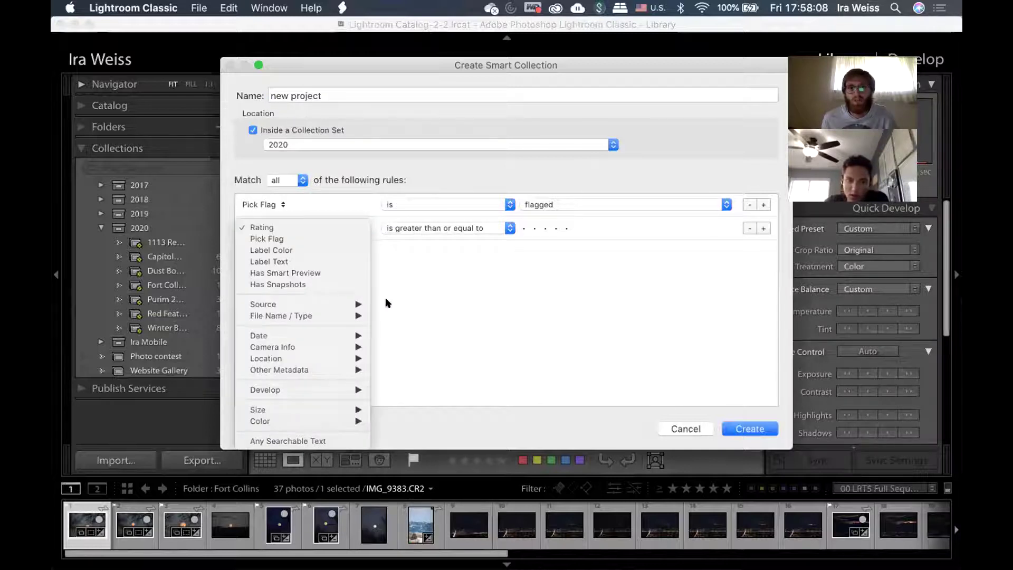
{"action": "mouse_move", "coordinate": [339, 304]}
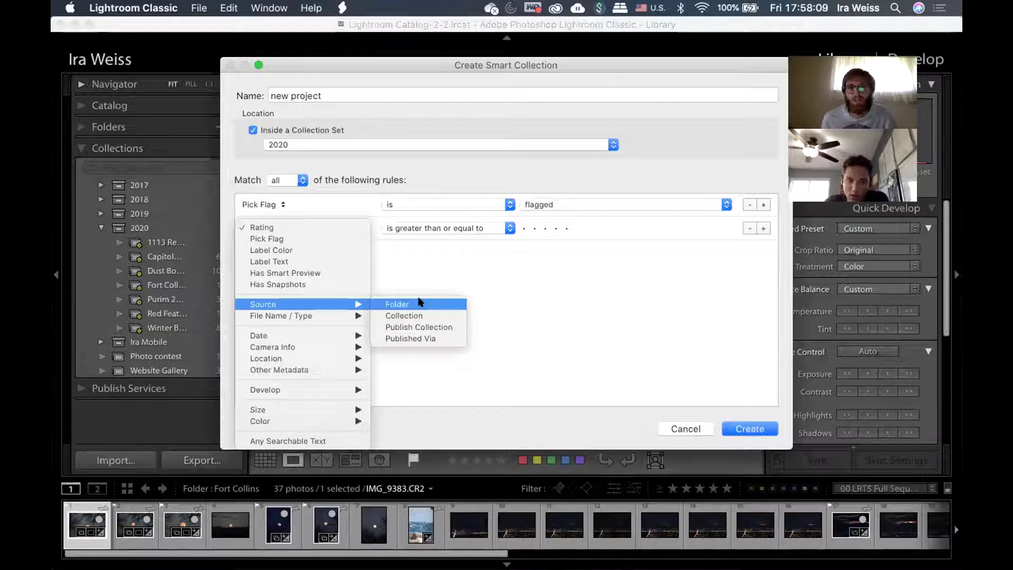
{"action": "key", "text": "Return"}
{"action": "left_click", "coordinate": [456, 233]}
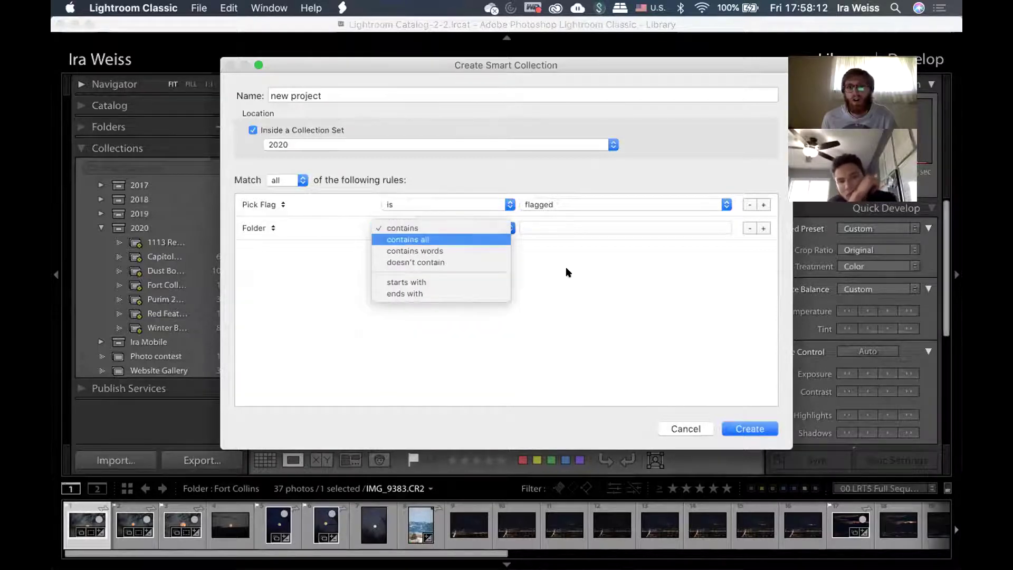
{"action": "key", "text": "Return"}
{"action": "left_click", "coordinate": [590, 224]}
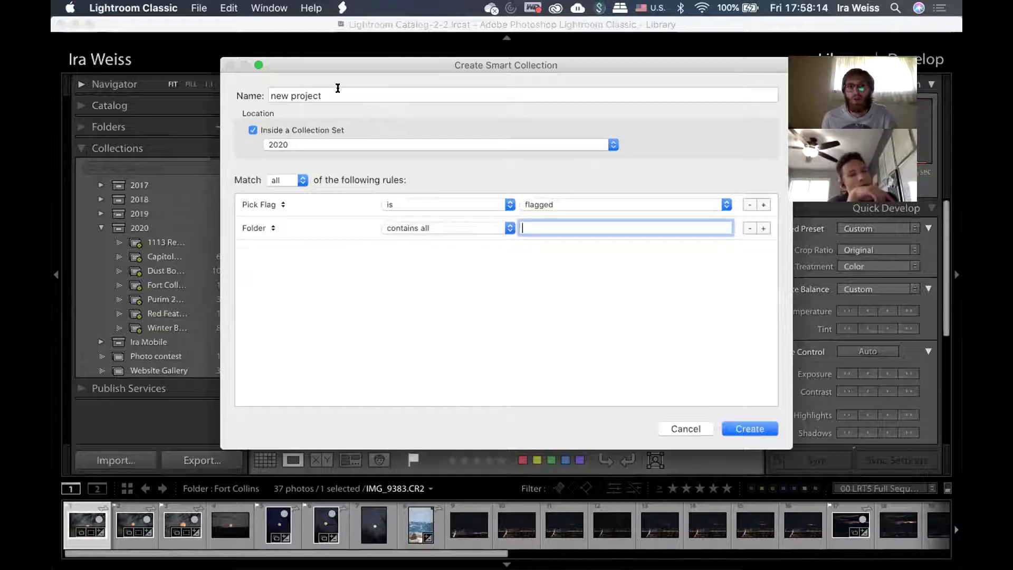
{"action": "left_click", "coordinate": [336, 96]}
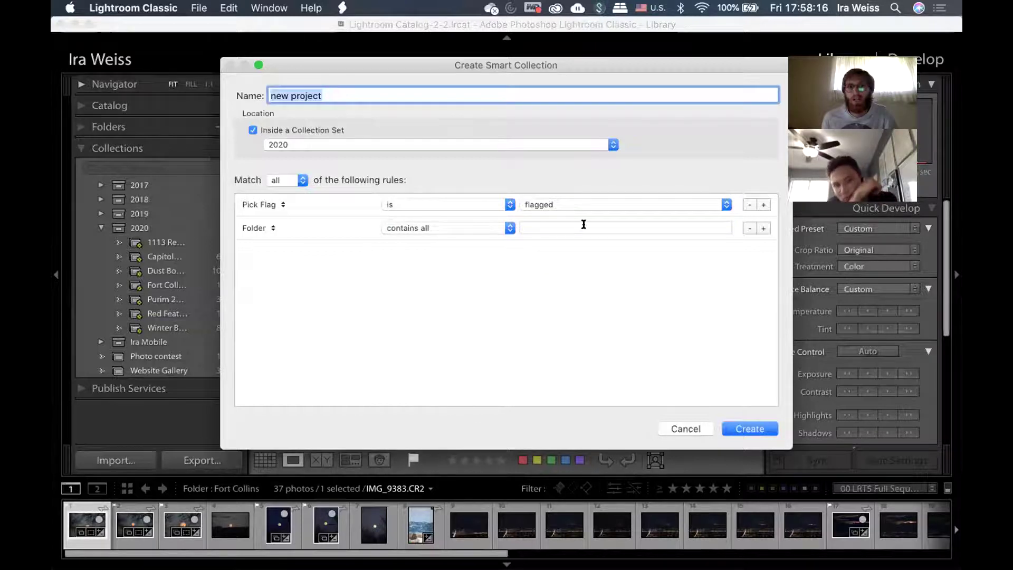
{"action": "left_click", "coordinate": [588, 224]}
{"action": "type", "text": "new project"}
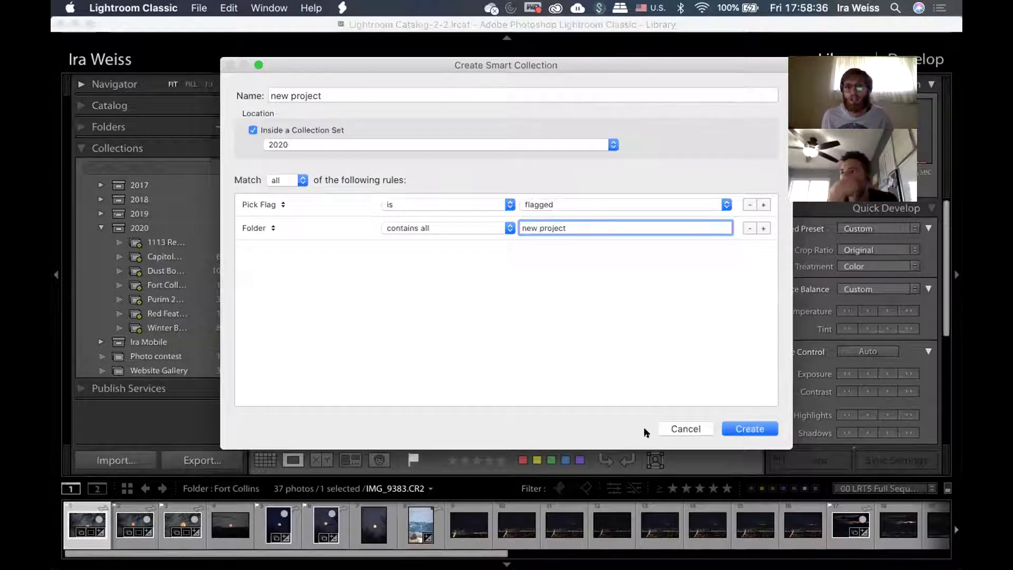
{"action": "left_click", "coordinate": [679, 426]}
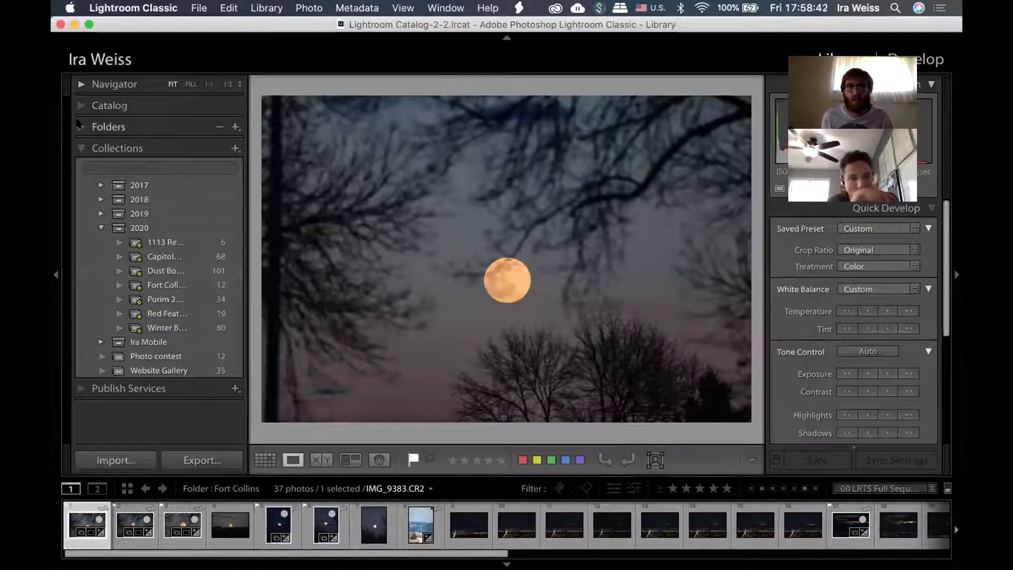
- Collapse the 2020 folder in the folder list and display the Fort Collins smart collection from the 2020 collection set
{"action": "left_click", "coordinate": [77, 124]}
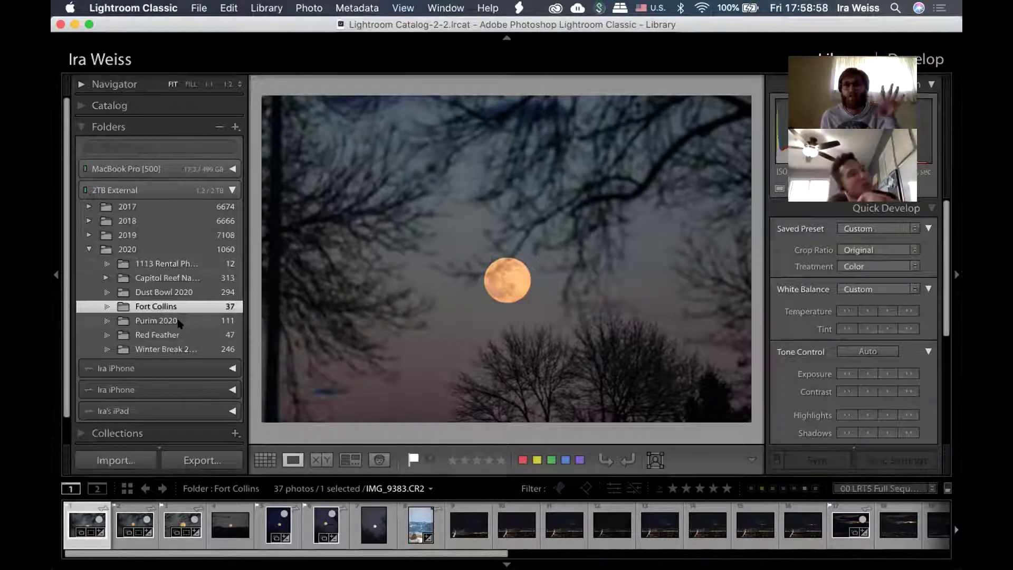
{"action": "left_click", "coordinate": [93, 250]}
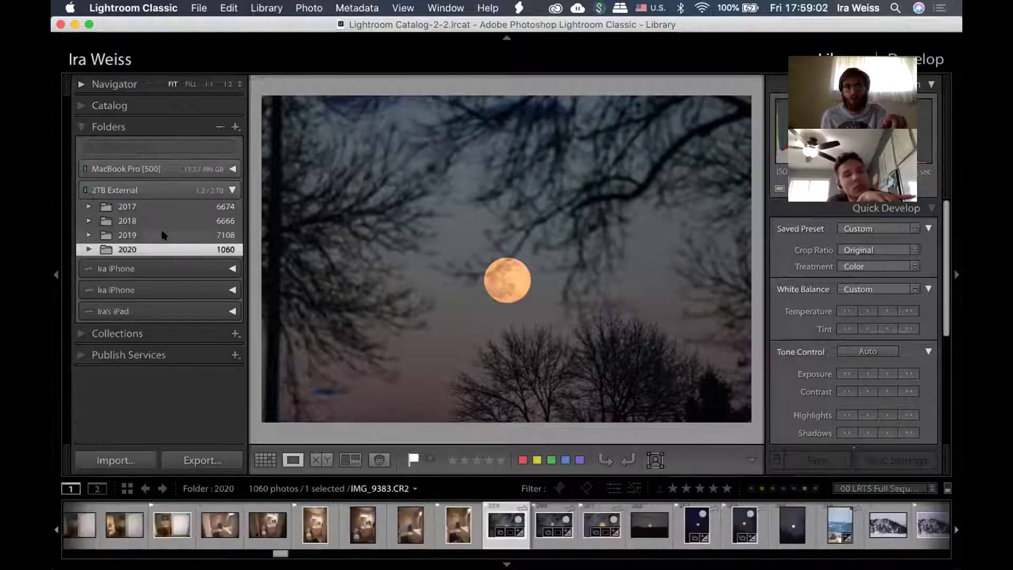
{"action": "left_click", "coordinate": [83, 332]}
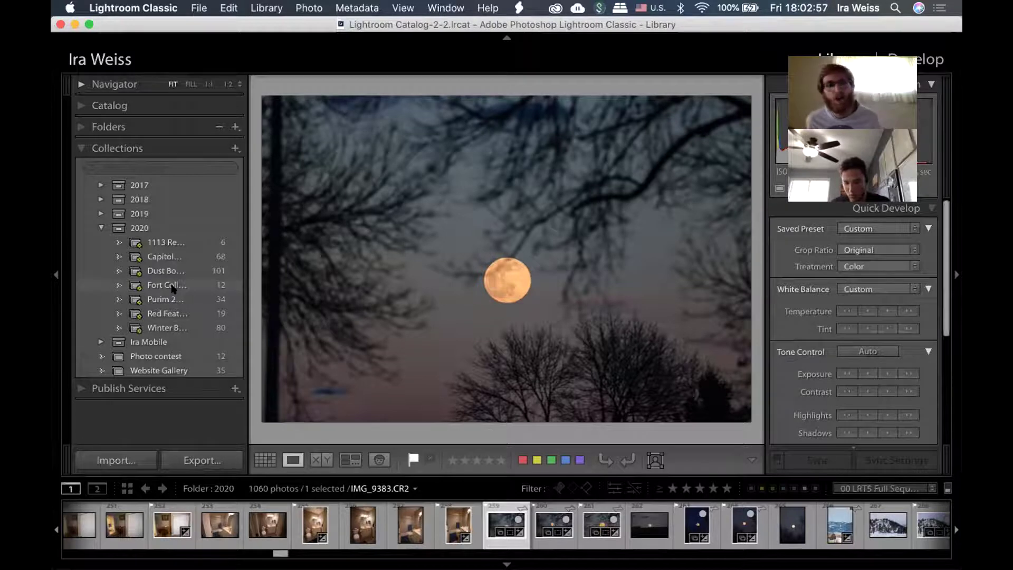
{"action": "left_click", "coordinate": [172, 286]}
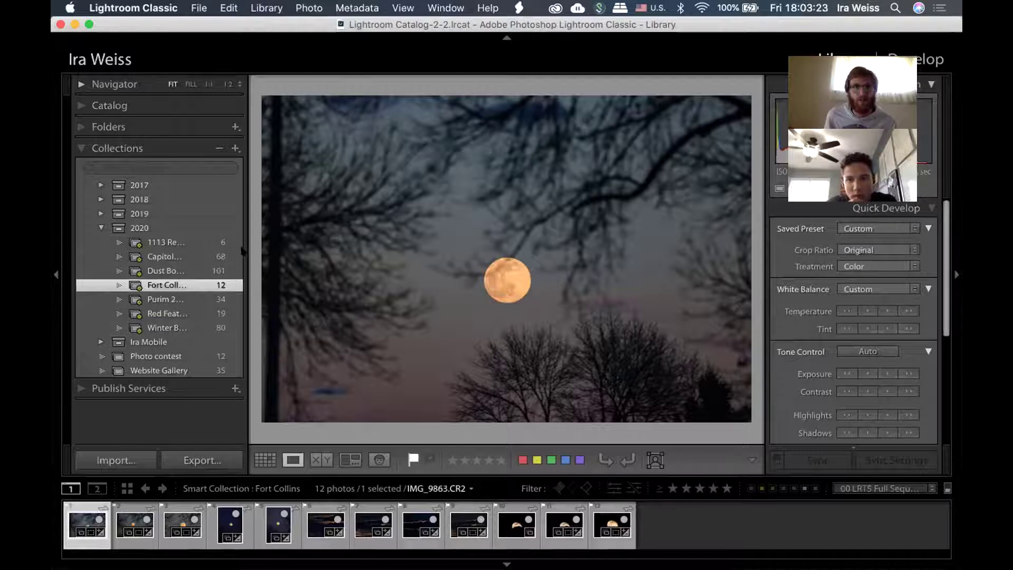
{"action": "left_click", "coordinate": [236, 148]}
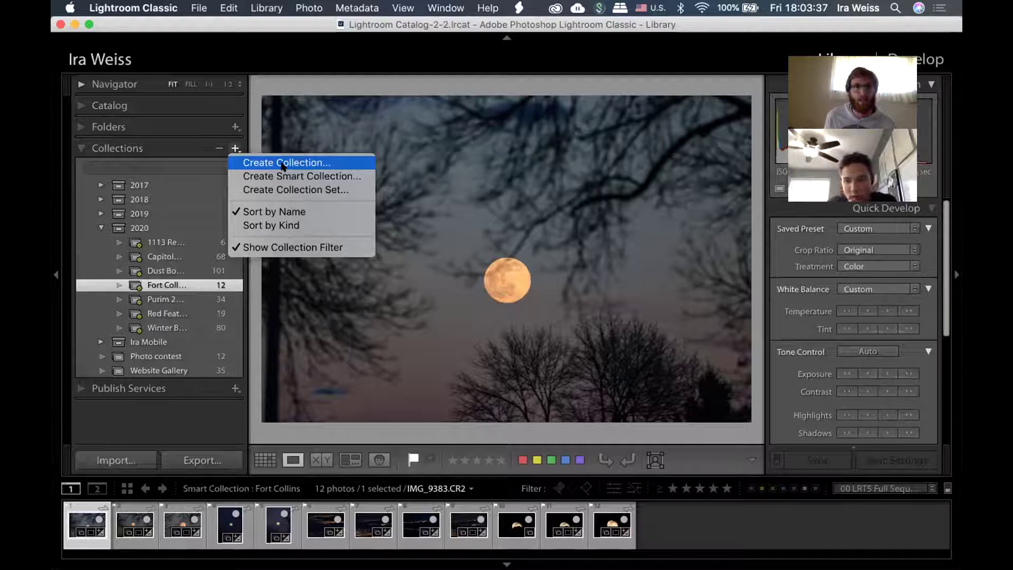
{"action": "left_click", "coordinate": [100, 226]}
{"action": "left_click", "coordinate": [101, 226]}
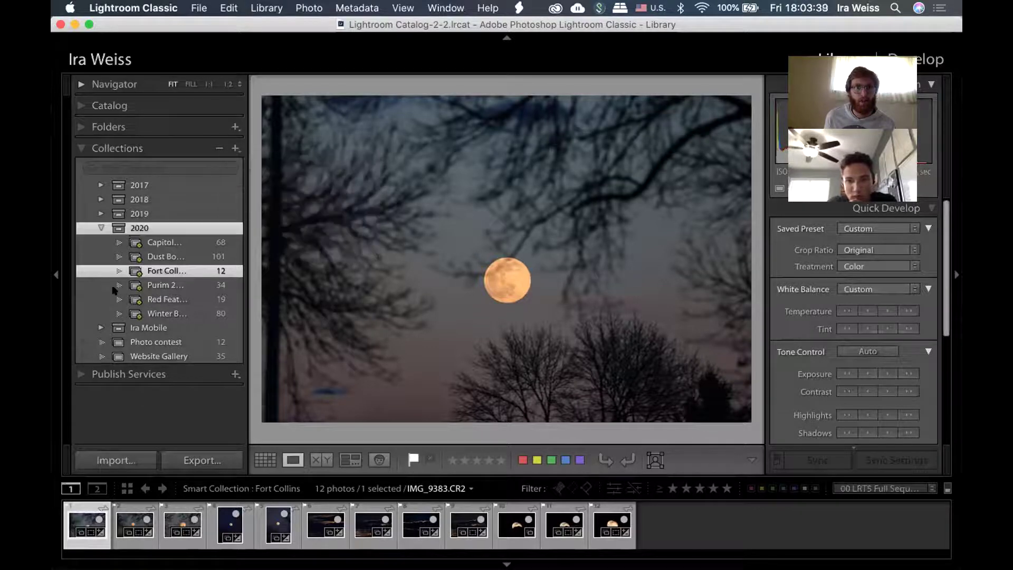
{"action": "right_click", "coordinate": [119, 303]}
{"action": "left_click", "coordinate": [103, 226]}
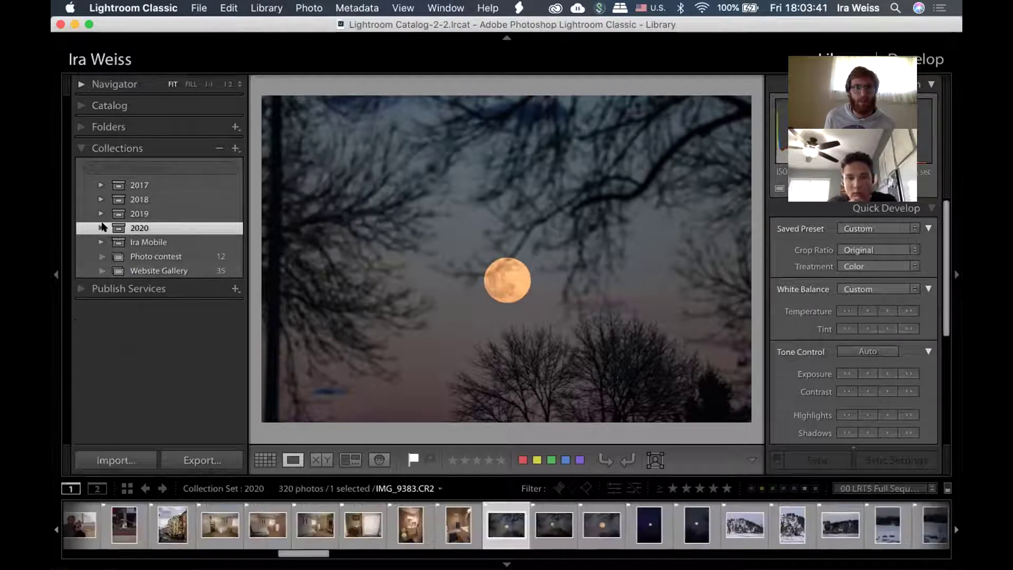
- Review the rules of the 1113 Rental Photos smart collection in the 2020 collection set, and cancel without saving
{"action": "left_click", "coordinate": [102, 227]}
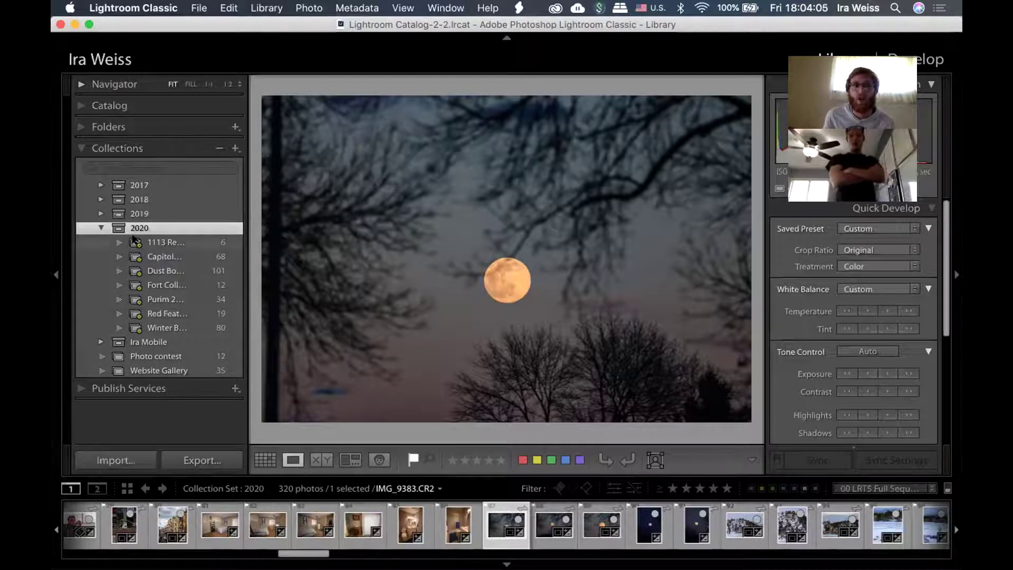
{"action": "double_click", "coordinate": [135, 240]}
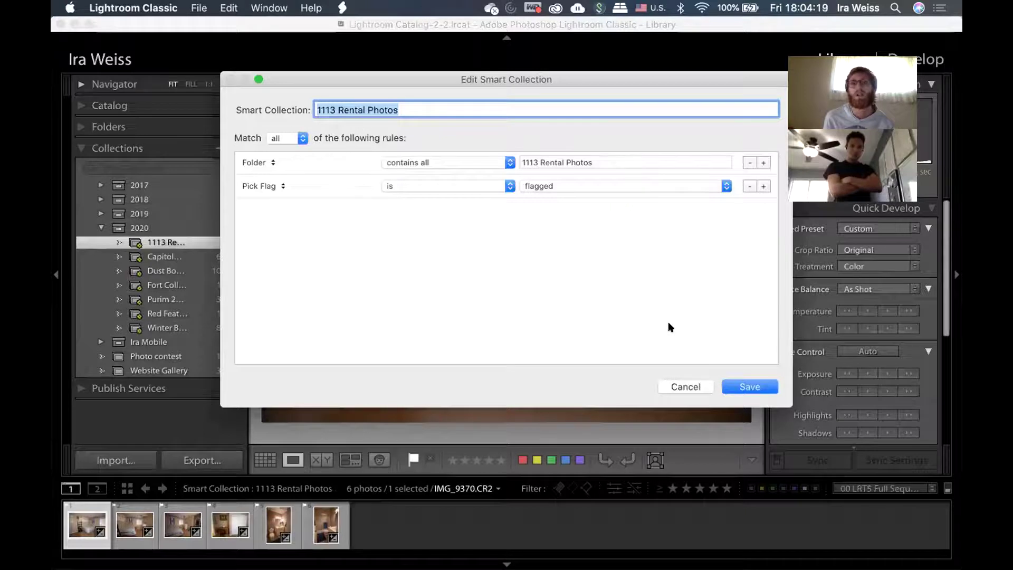
{"action": "left_click", "coordinate": [689, 387]}
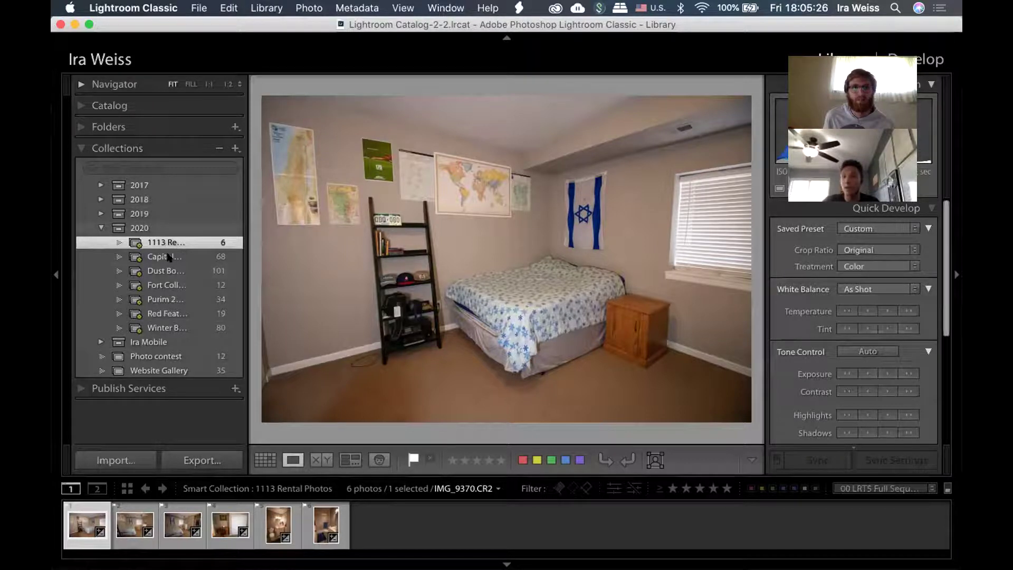
- Display all photos of the 2020 collection set, collapse the set, and view the street photo IMG_9361.CR2
{"action": "left_click", "coordinate": [139, 227]}
{"action": "left_click", "coordinate": [101, 227]}
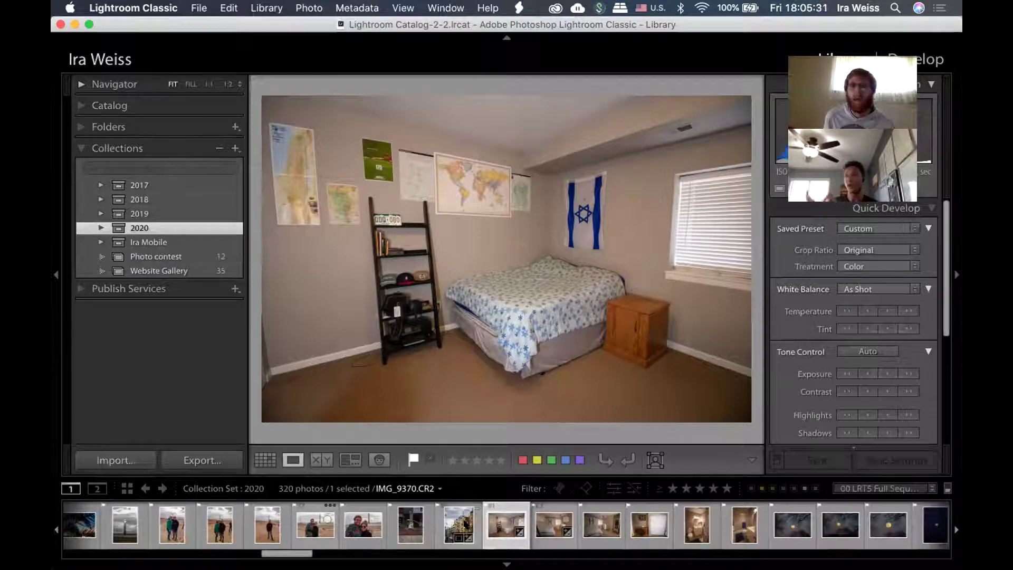
{"action": "left_click", "coordinate": [466, 524]}
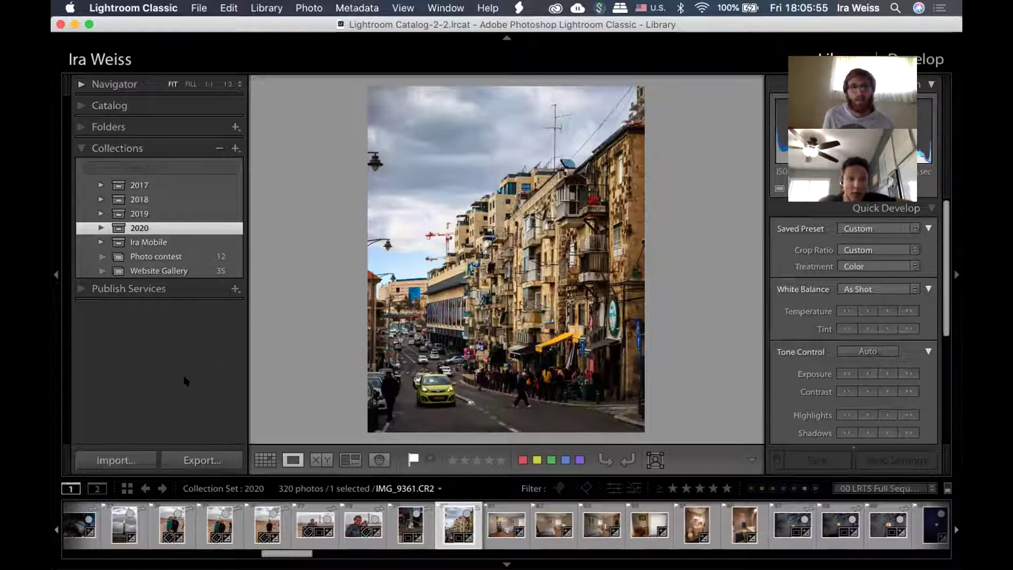
- Display the Fort Collins smart collection in the 2020 set and browse from the night skyline photo to the last moon photo
{"action": "left_click", "coordinate": [101, 227]}
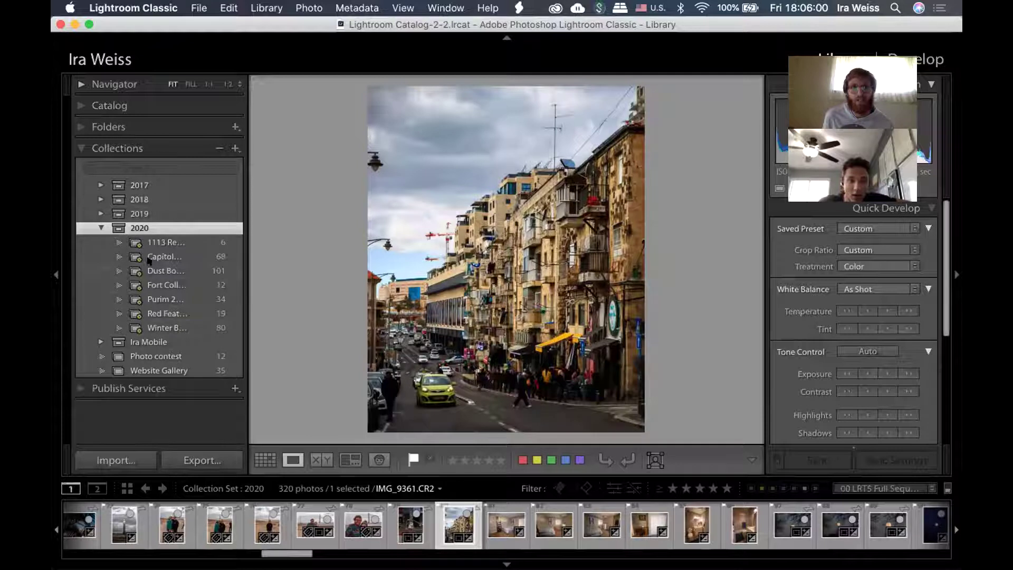
{"action": "left_click", "coordinate": [162, 286]}
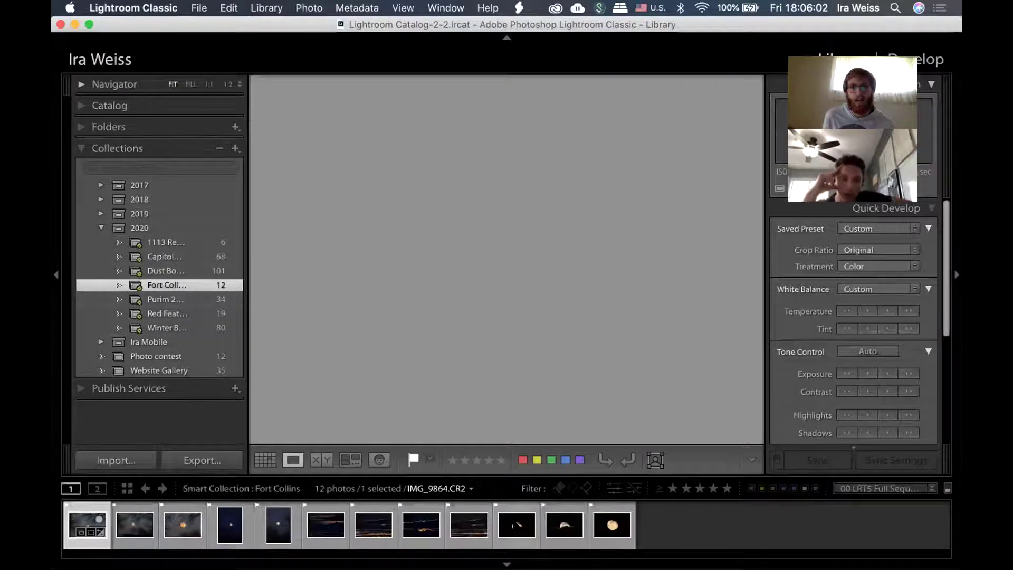
{"action": "left_click", "coordinate": [325, 525]}
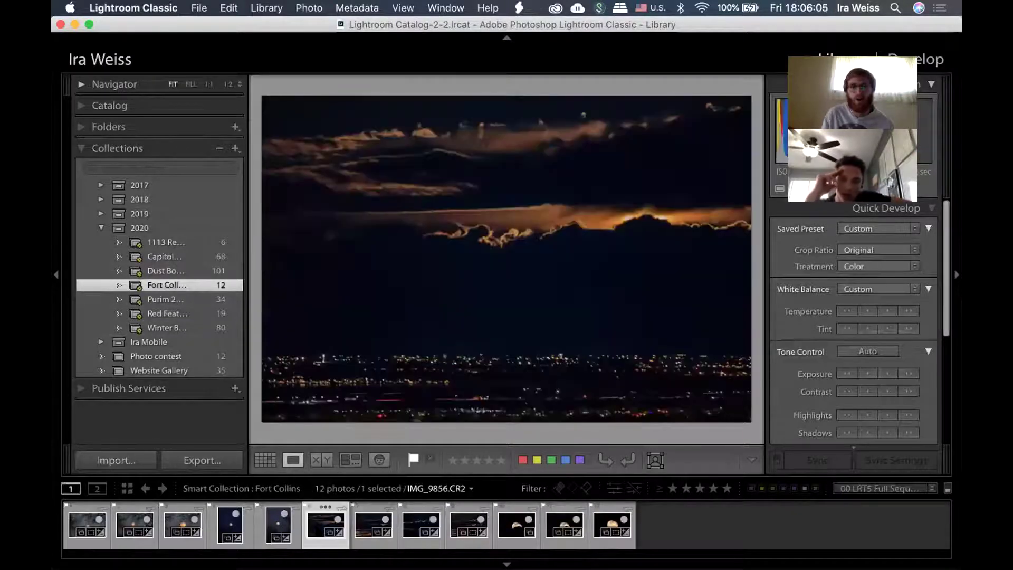
{"action": "key", "text": "Right"}
{"action": "key", "text": "Right"}
{"action": "key", "text": "Right"}
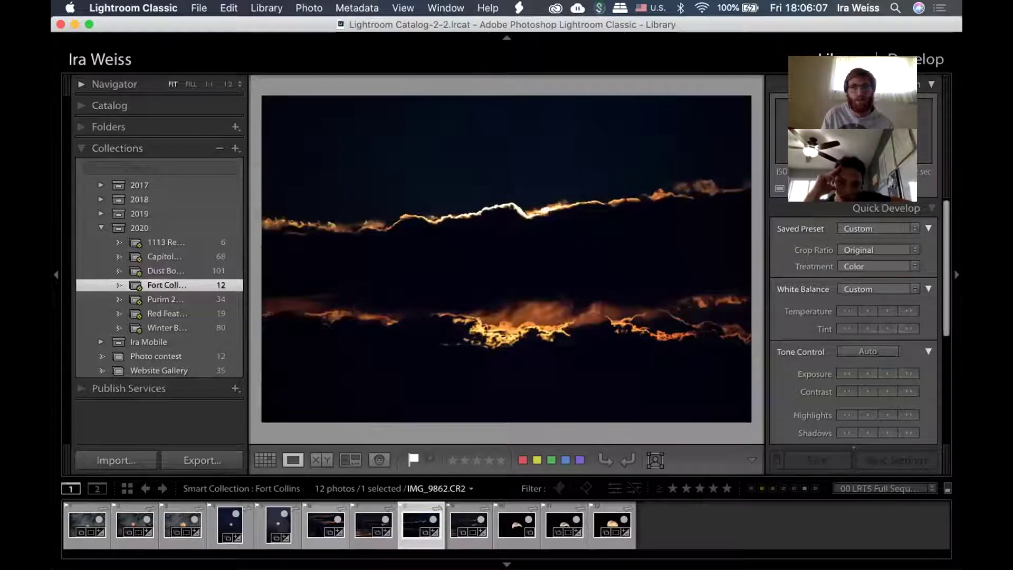
{"action": "key", "text": "Right"}
{"action": "key", "text": "Right"}
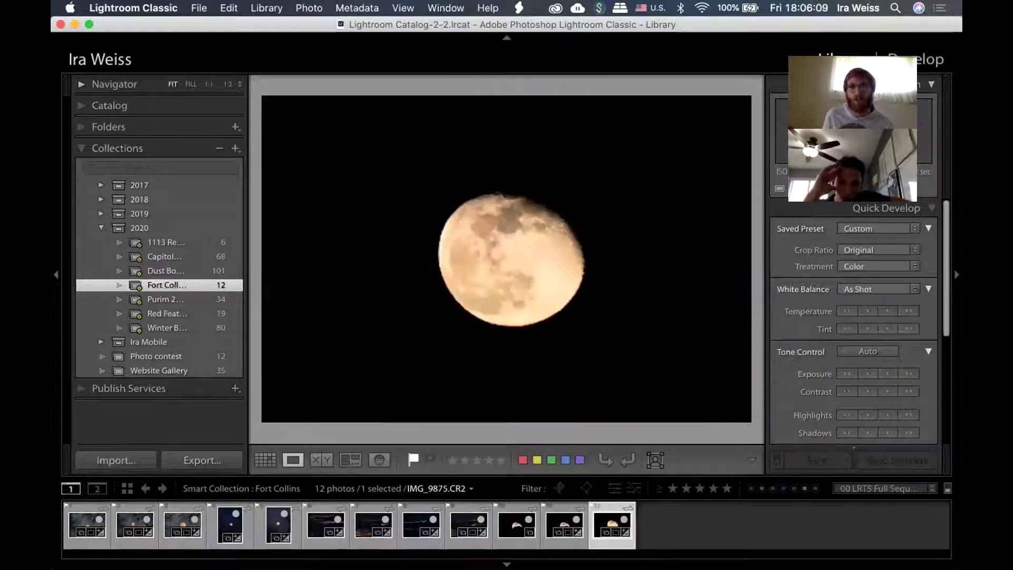
- Display the mobile collection set with its yearly collections, and check the target and sync options of its 2020 collection
{"action": "left_click", "coordinate": [101, 342]}
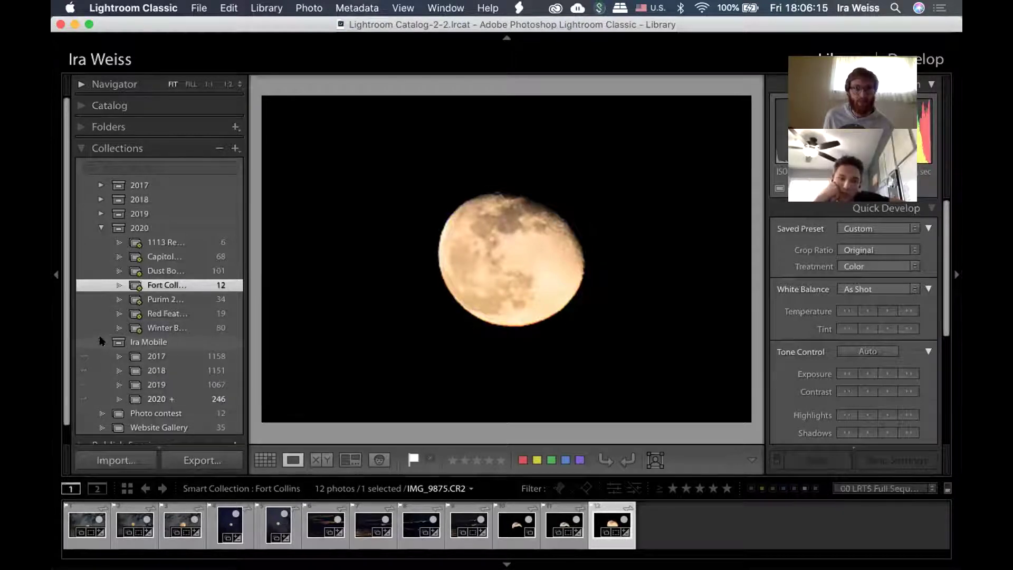
{"action": "left_click", "coordinate": [101, 341]}
{"action": "left_click", "coordinate": [134, 340]}
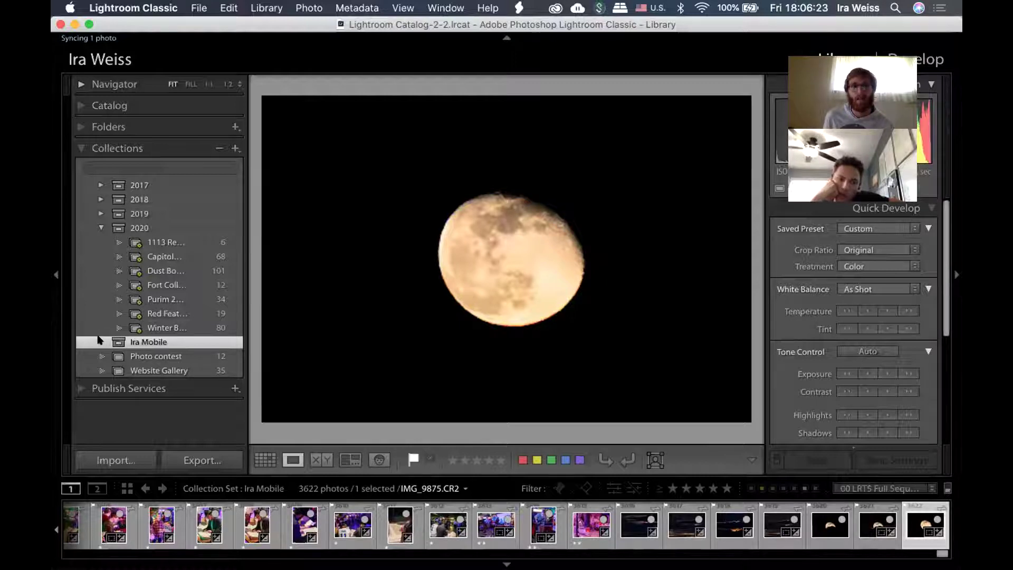
{"action": "left_click", "coordinate": [101, 341]}
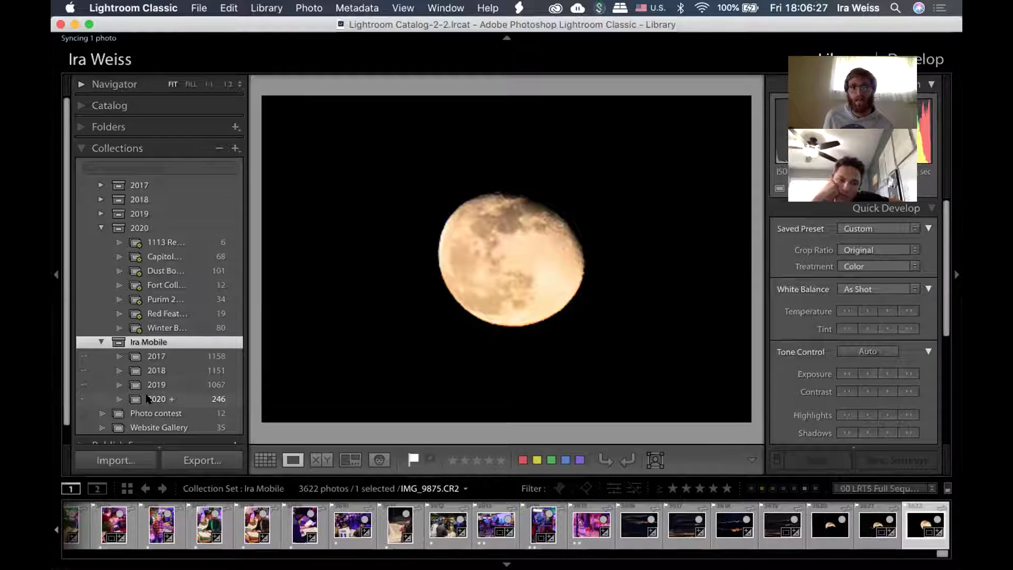
{"action": "right_click", "coordinate": [148, 398]}
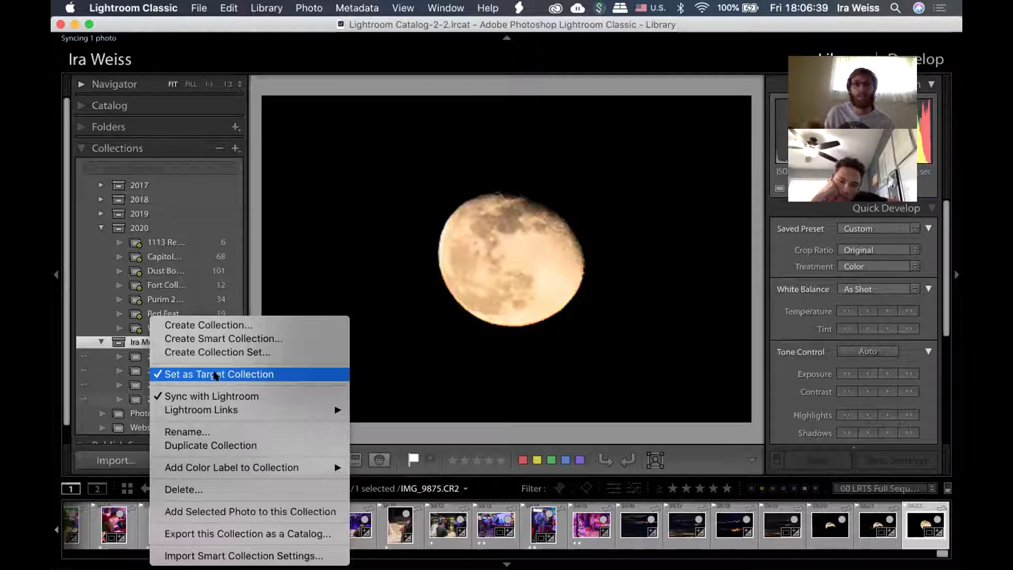
{"action": "left_click", "coordinate": [134, 400]}
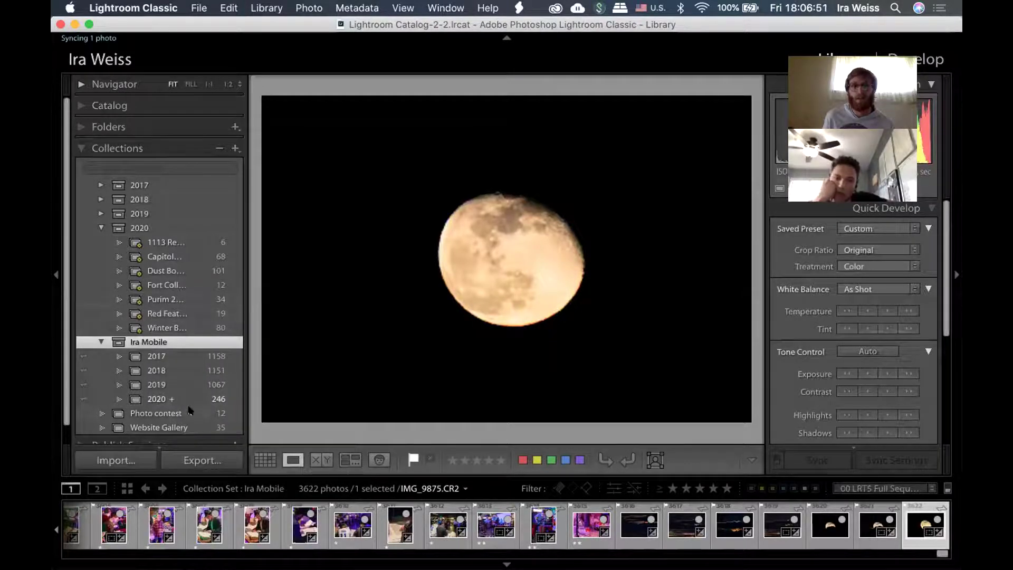
- Display the 2020 collection in the mobile set and browse from the night skyline photo to the last moon photo
{"action": "left_click", "coordinate": [157, 397]}
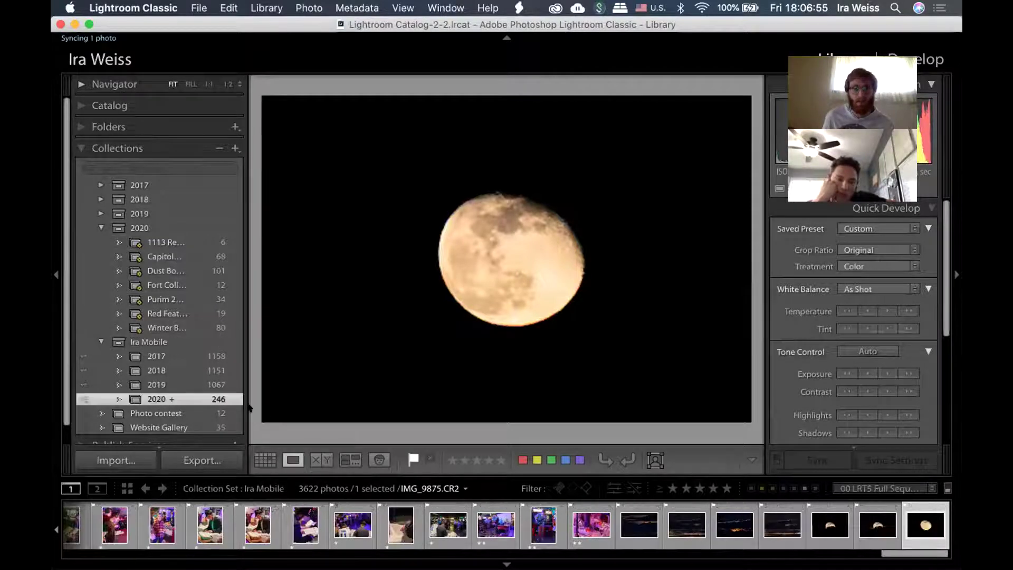
{"action": "left_click", "coordinate": [639, 525]}
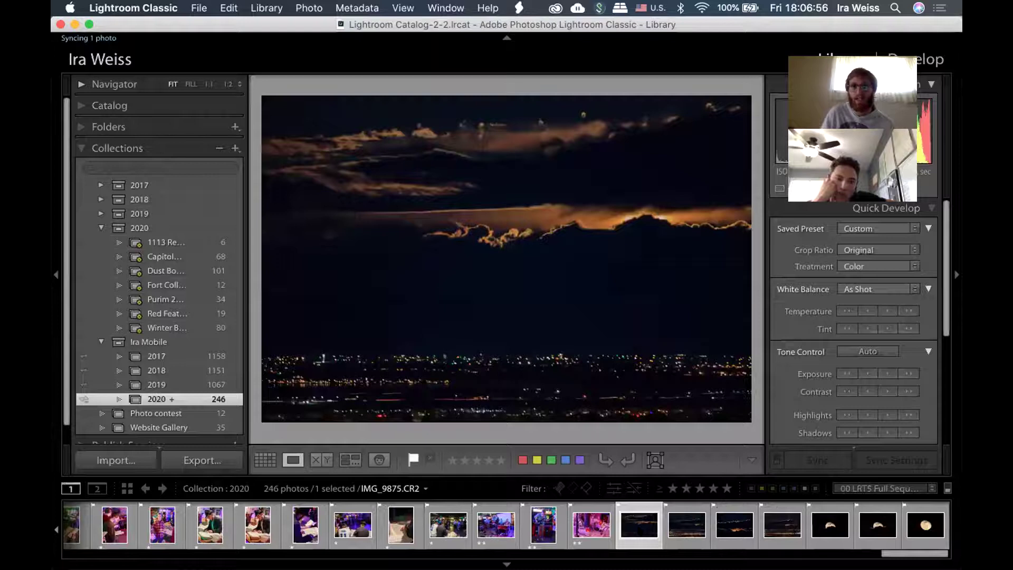
{"action": "key", "text": "Right"}
{"action": "key", "text": "Right"}
{"action": "key", "text": "Right"}
{"action": "key", "text": "Right"}
{"action": "key", "text": "Right"}
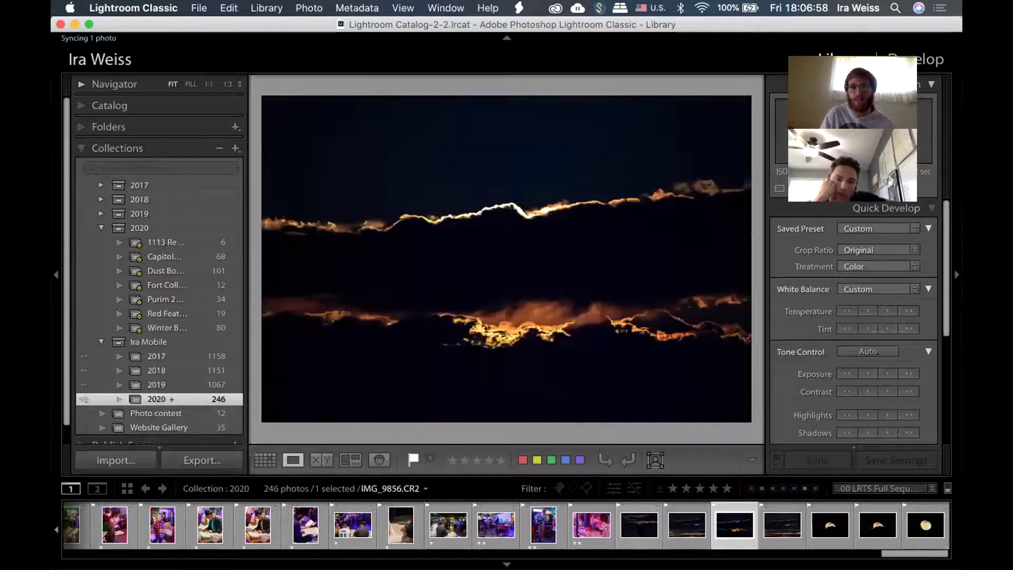
{"action": "key", "text": "Right"}
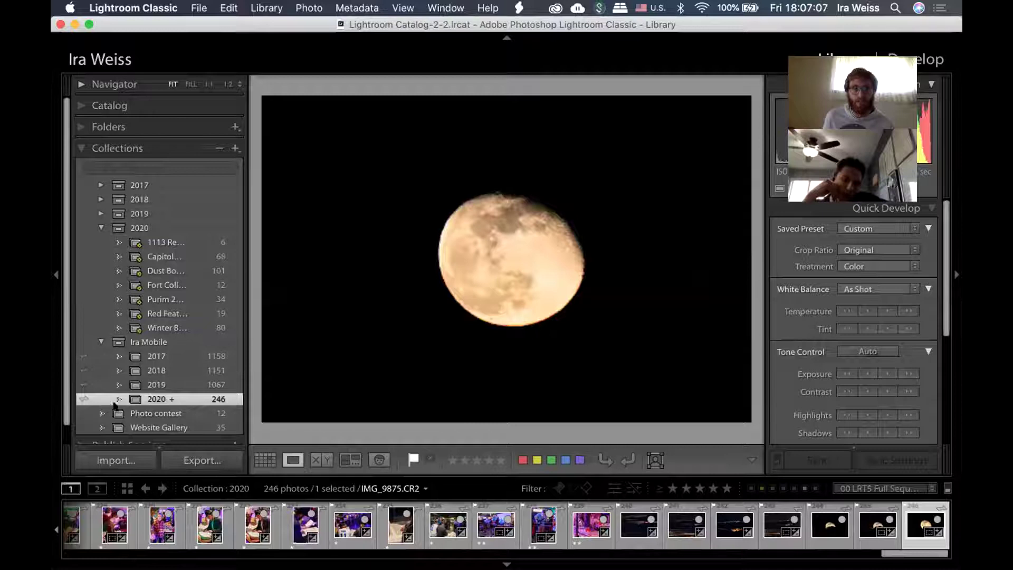
- Check the Sync with Lightroom option of the mobile set's 2020 collection, and collapse the mobile and 2020 collection sets
{"action": "right_click", "coordinate": [125, 397]}
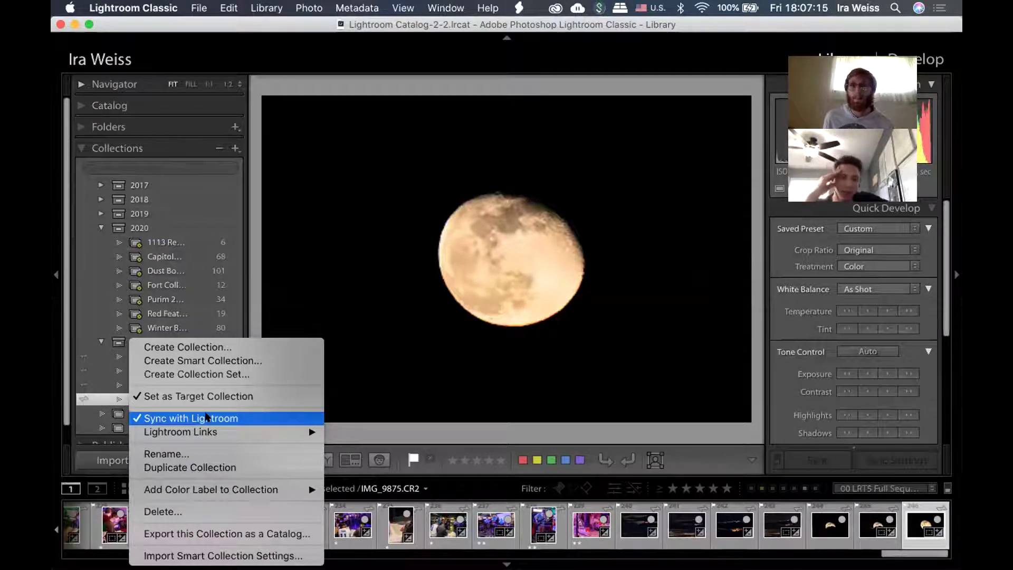
{"action": "left_click", "coordinate": [206, 418]}
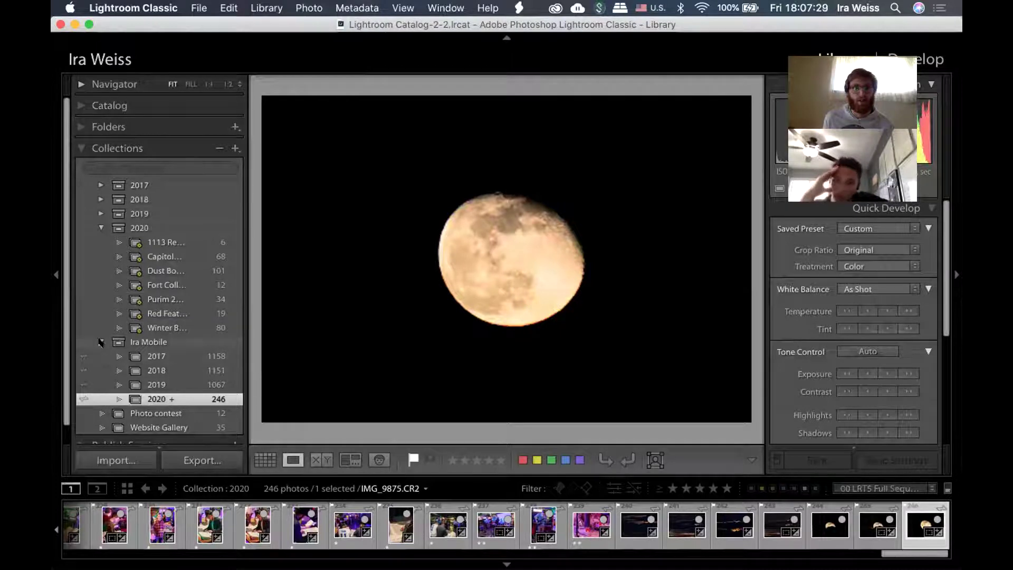
{"action": "left_click", "coordinate": [101, 342]}
{"action": "left_click", "coordinate": [101, 341]}
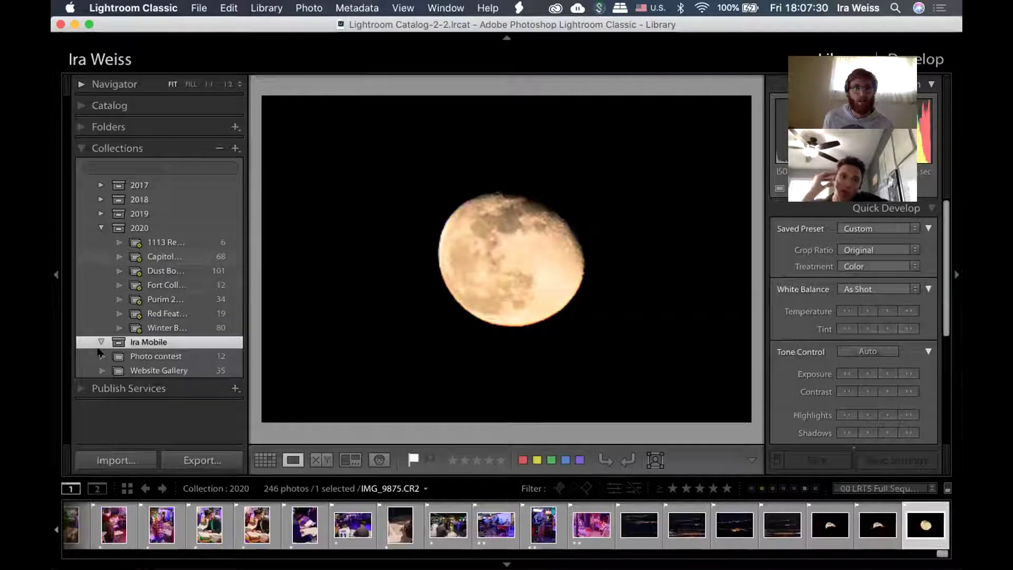
{"action": "left_click", "coordinate": [101, 227]}
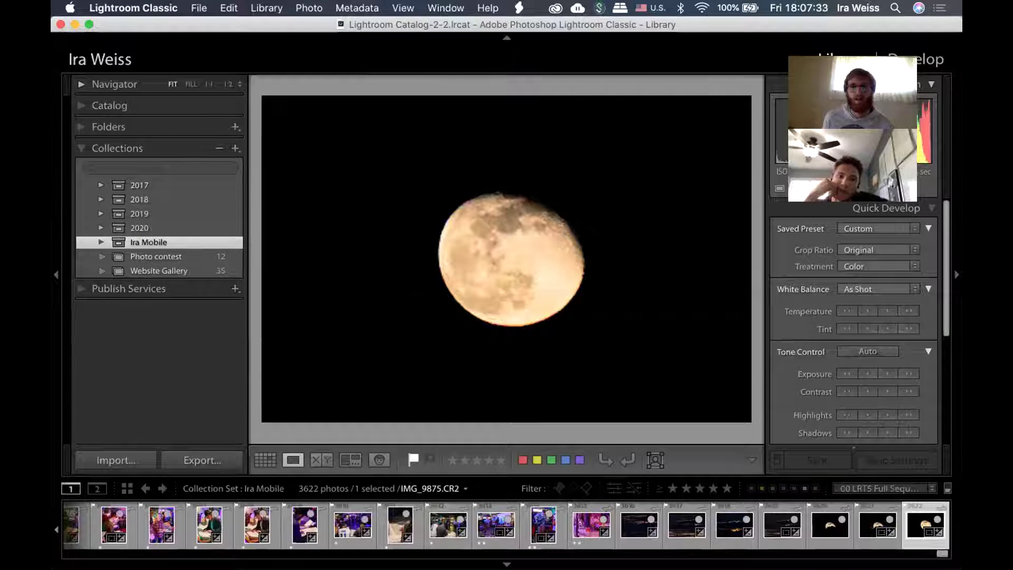
{"action": "left_click", "coordinate": [148, 7]}
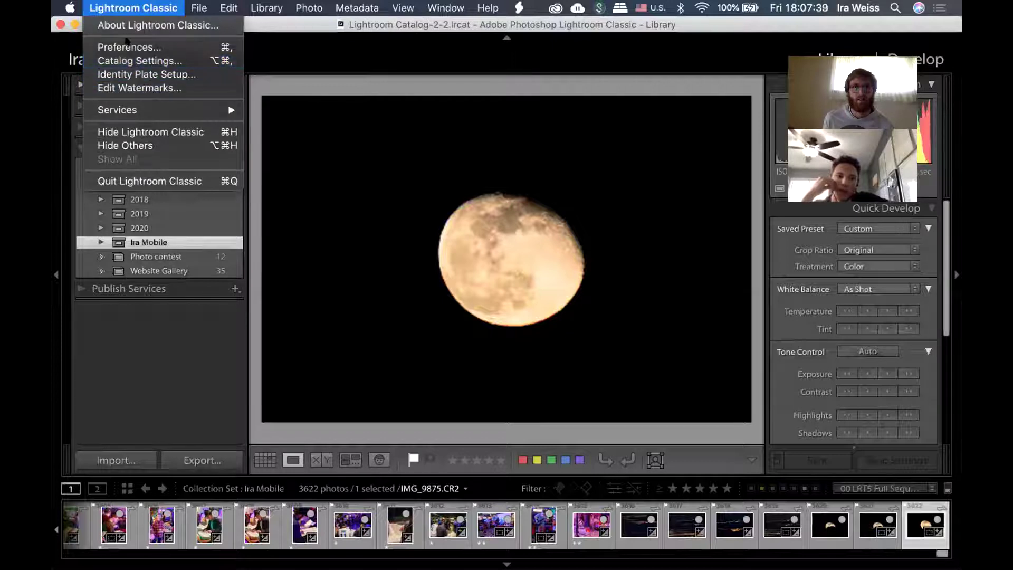
{"action": "left_click", "coordinate": [493, 260]}
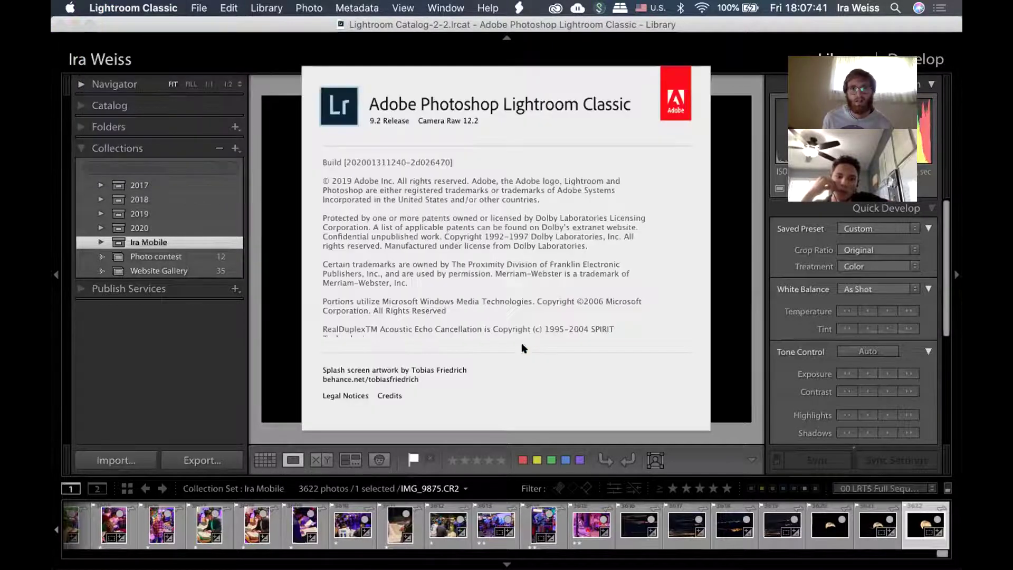
{"action": "scroll", "coordinate": [510, 280], "scroll_direction": "down", "scroll_amount": 3}
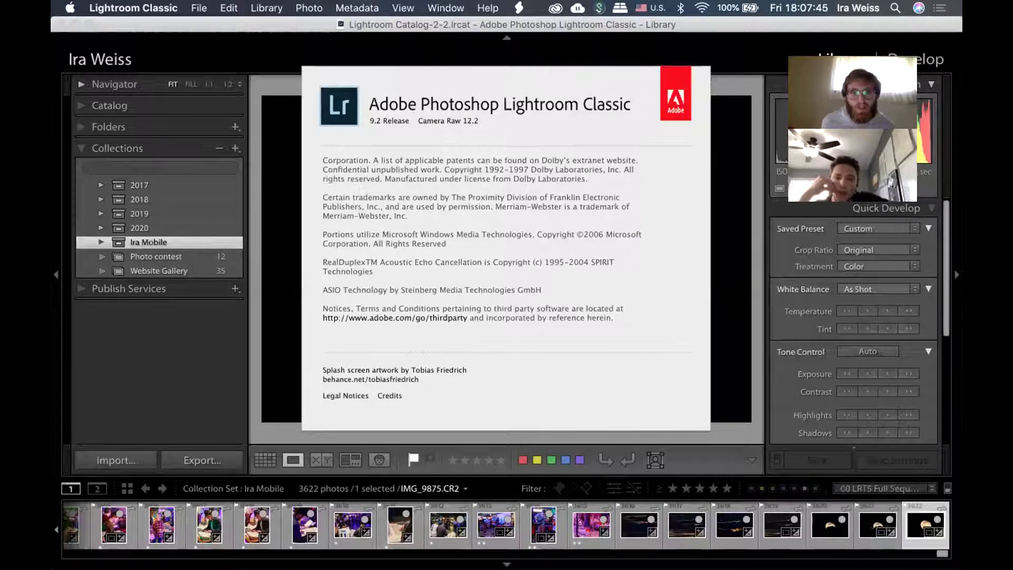
{"action": "left_click", "coordinate": [195, 357]}
- Open the catalog settings and review the general backup settings and the file handling preview settings
{"action": "left_click", "coordinate": [135, 7]}
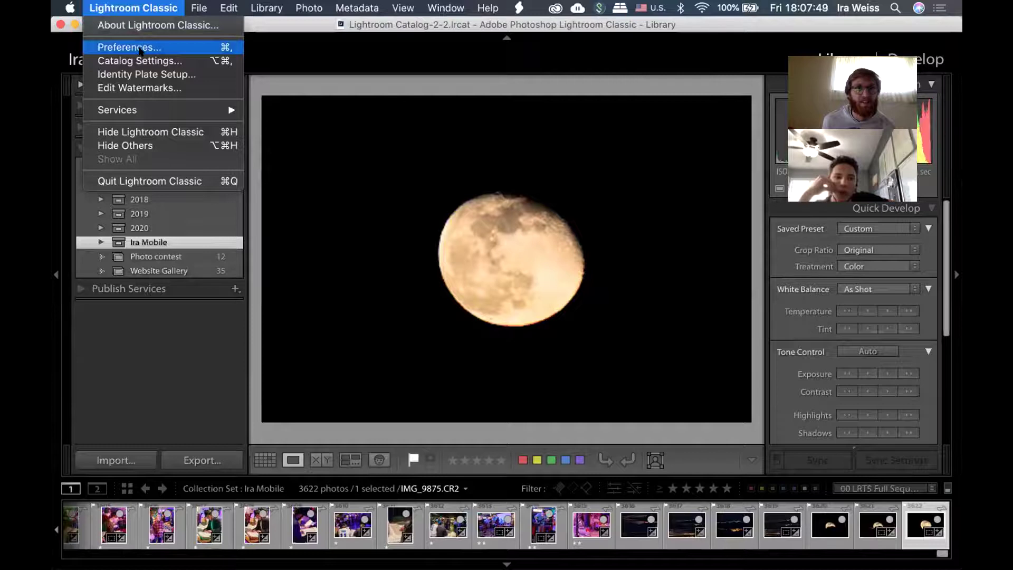
{"action": "mouse_move", "coordinate": [158, 108]}
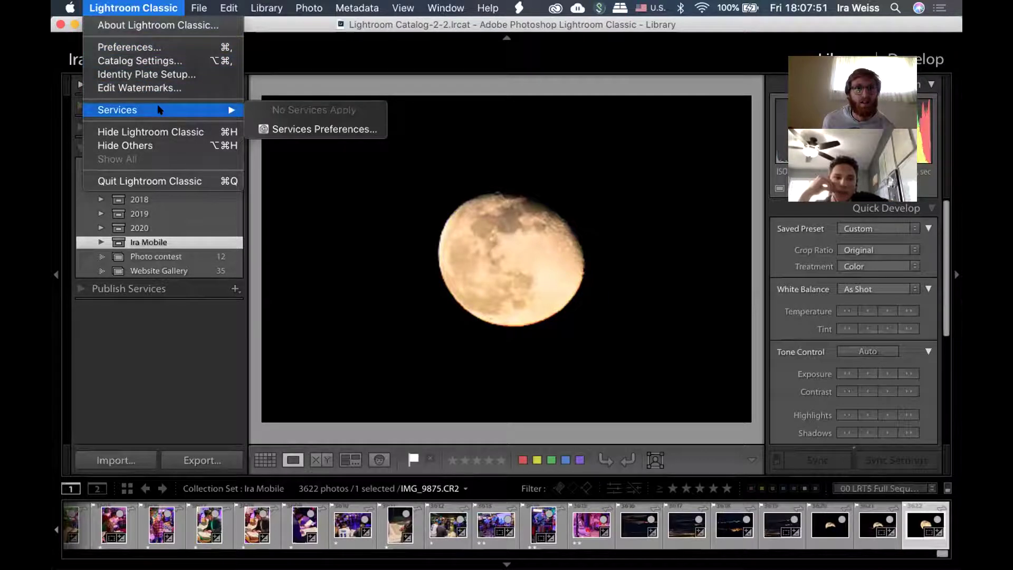
{"action": "left_click", "coordinate": [222, 61]}
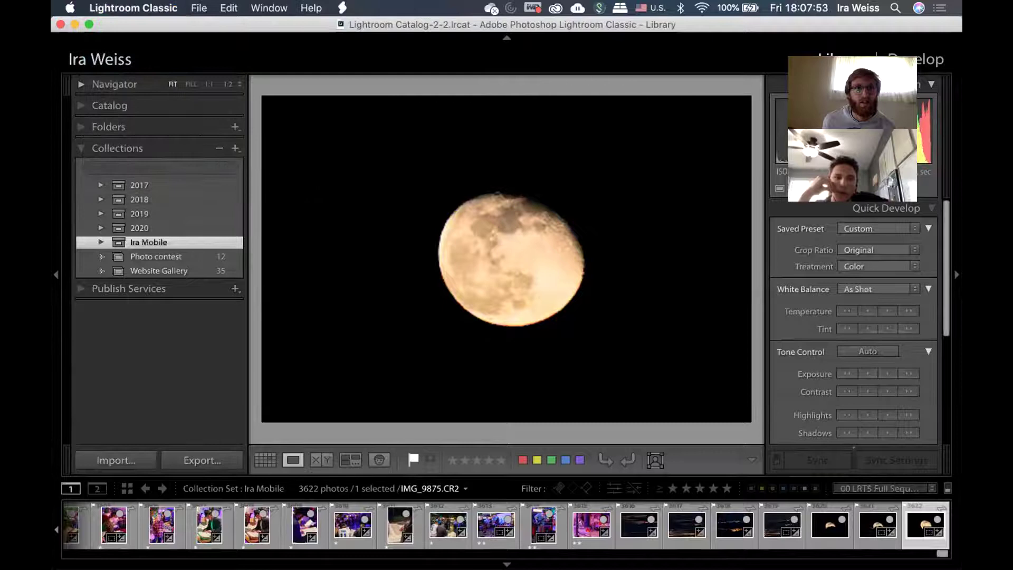
{"action": "left_click_drag", "start_coordinate": [339, 30], "coordinate": [342, 122]}
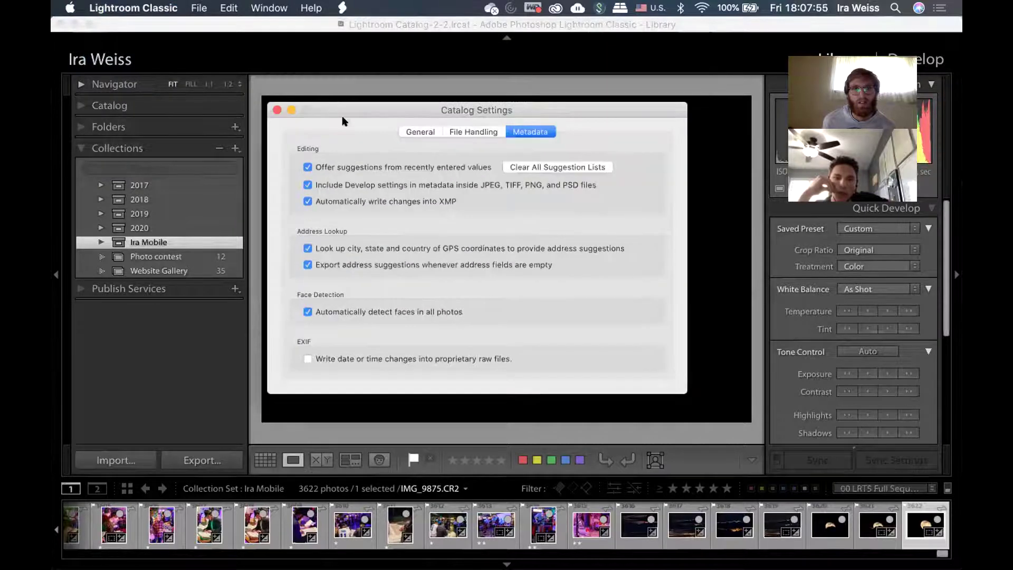
{"action": "left_click", "coordinate": [430, 132]}
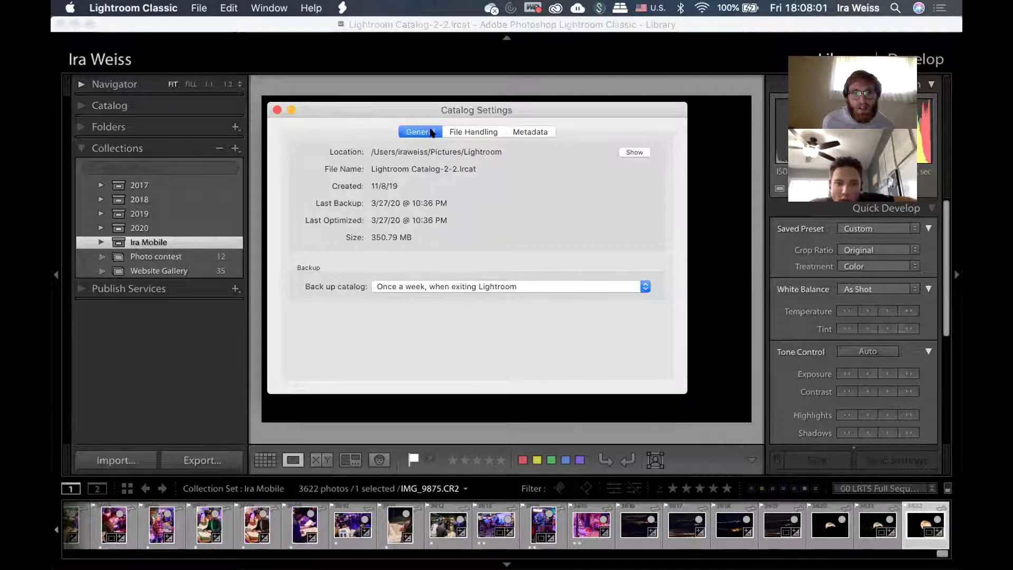
{"action": "left_click", "coordinate": [451, 132]}
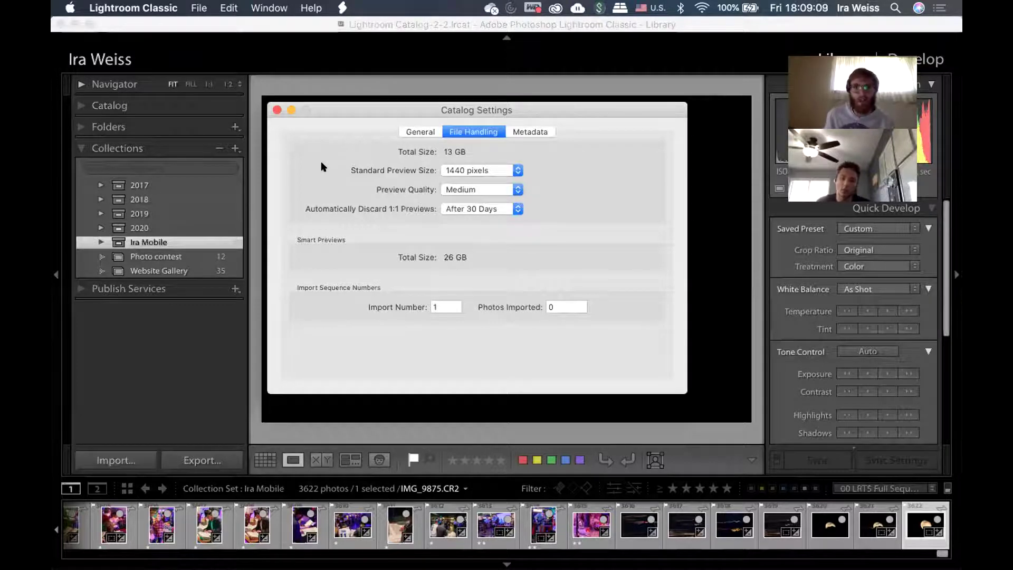
- Close the catalog settings, and check the yearly collections inside the mobile collection set before collapsing it again
{"action": "left_click", "coordinate": [277, 109]}
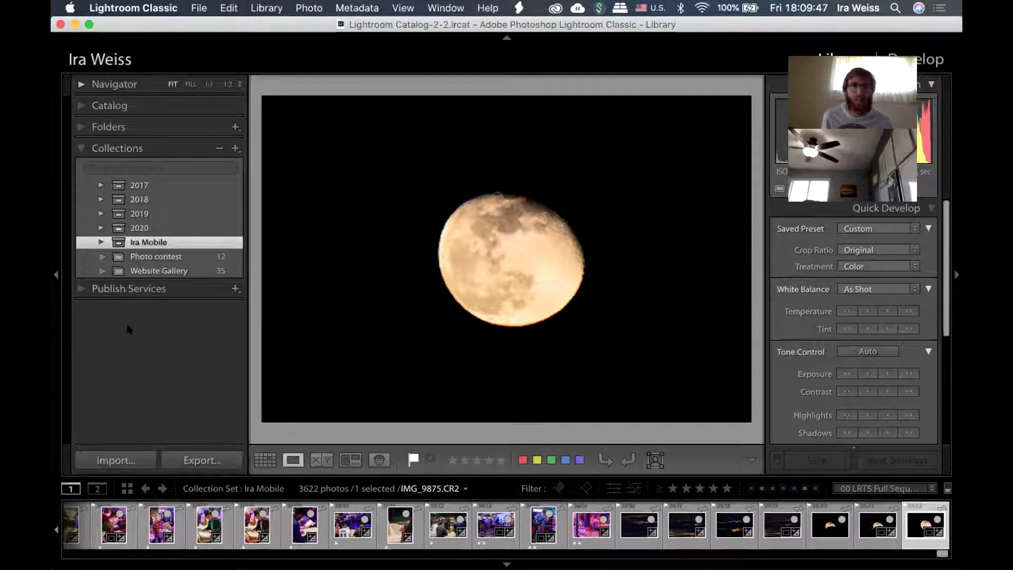
{"action": "left_click", "coordinate": [100, 241]}
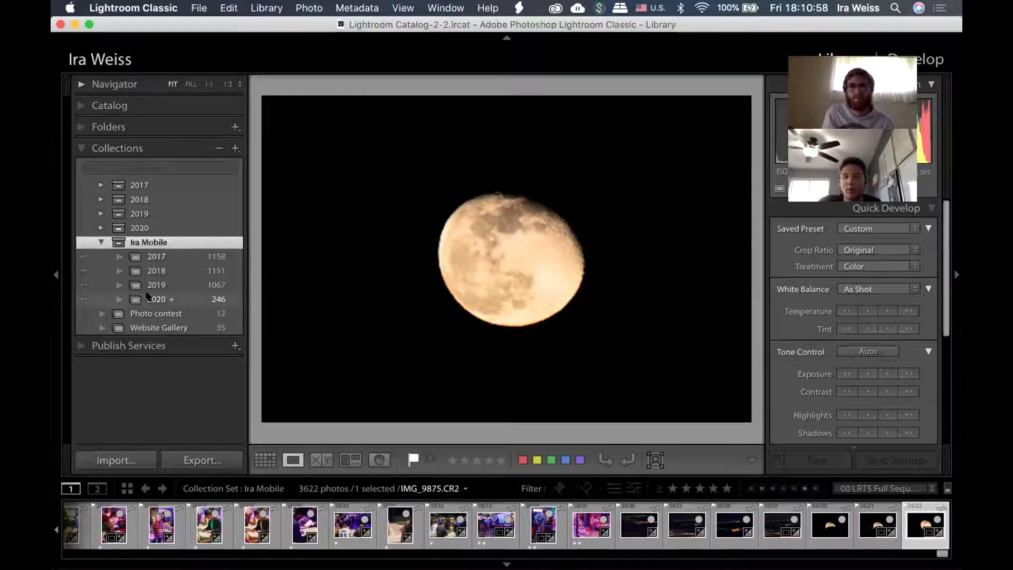
{"action": "left_click", "coordinate": [100, 242]}
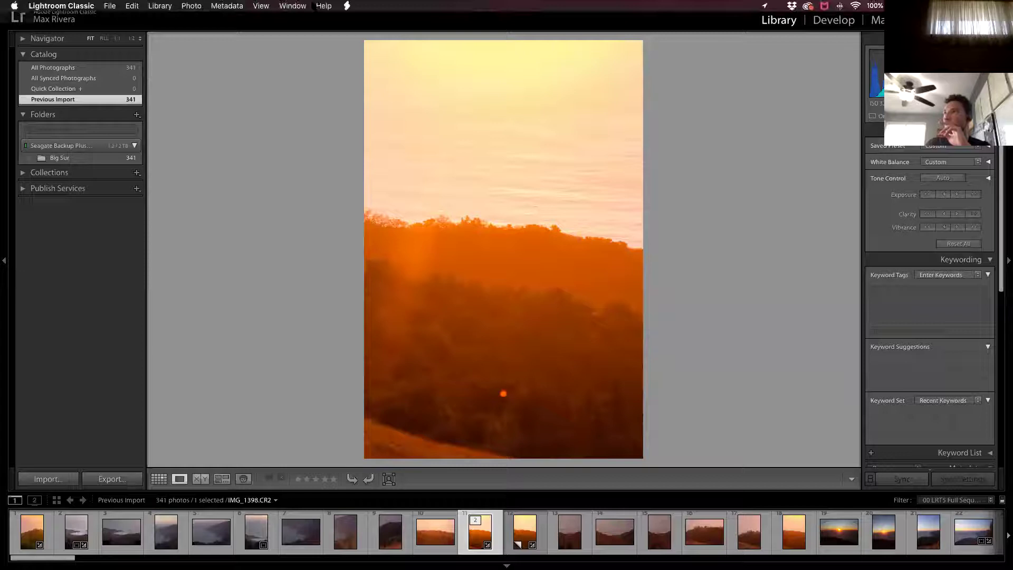
- Take the Big Sur-2 catalog window out of full screen and minimise it
{"action": "left_click", "coordinate": [294, 6]}
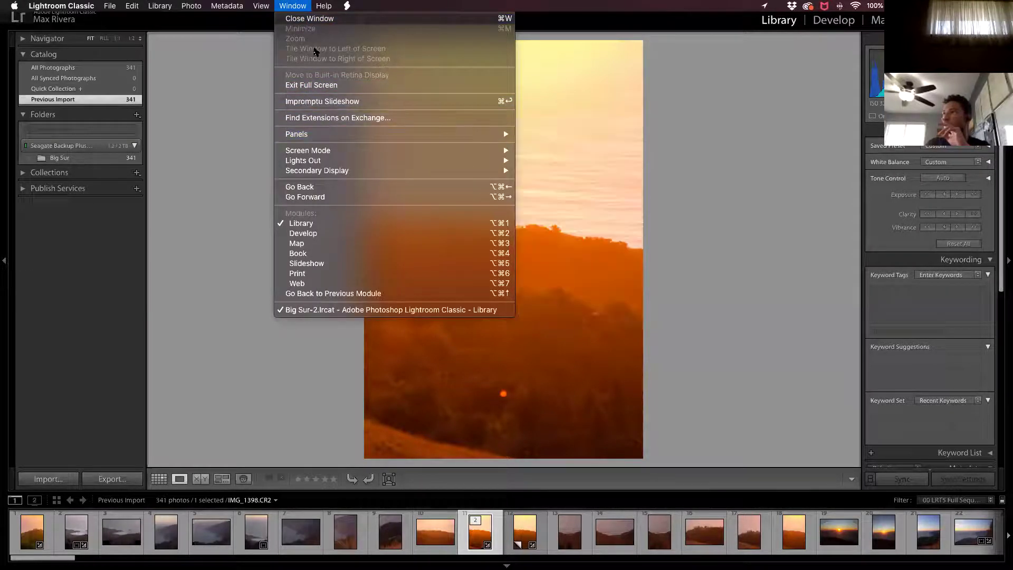
{"action": "left_click", "coordinate": [322, 86]}
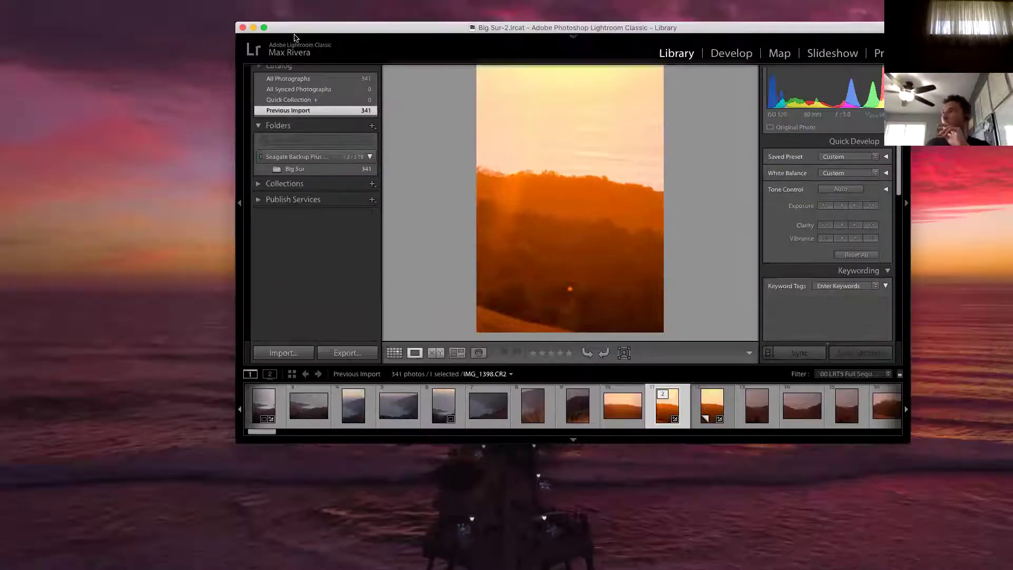
{"action": "left_click", "coordinate": [253, 28]}
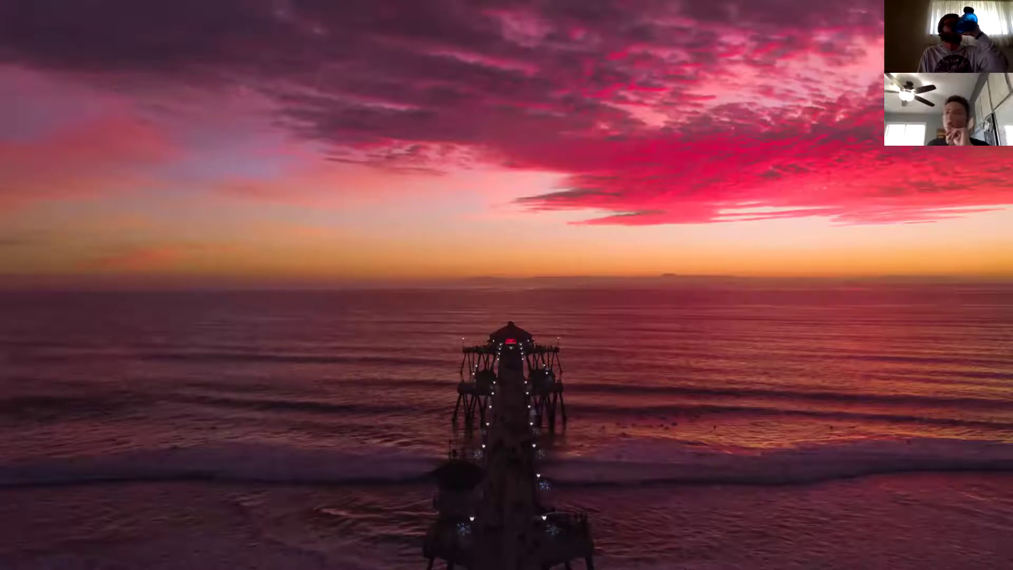
- Switch to Finder, look through the folders on the Seagate Backup Plus Drive, and select the Alpi folder
{"action": "key", "text": "F11"}
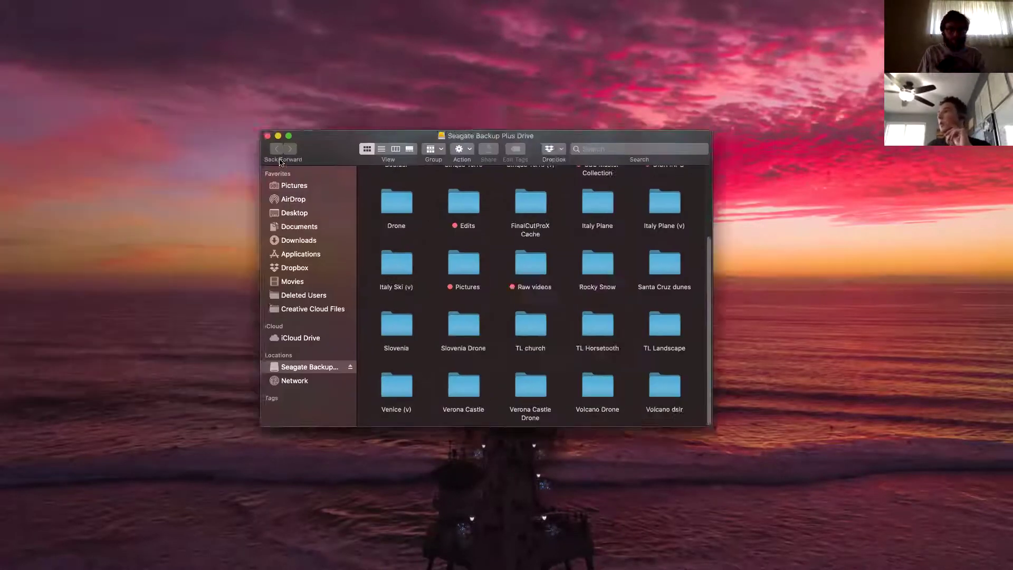
{"action": "scroll", "coordinate": [668, 248], "scroll_direction": "up", "scroll_amount": 3}
{"action": "scroll", "coordinate": [669, 261], "scroll_direction": "down", "scroll_amount": 3}
{"action": "scroll", "coordinate": [670, 264], "scroll_direction": "up", "scroll_amount": 3}
{"action": "scroll", "coordinate": [672, 269], "scroll_direction": "down", "scroll_amount": 3}
{"action": "scroll", "coordinate": [672, 269], "scroll_direction": "up", "scroll_amount": 3}
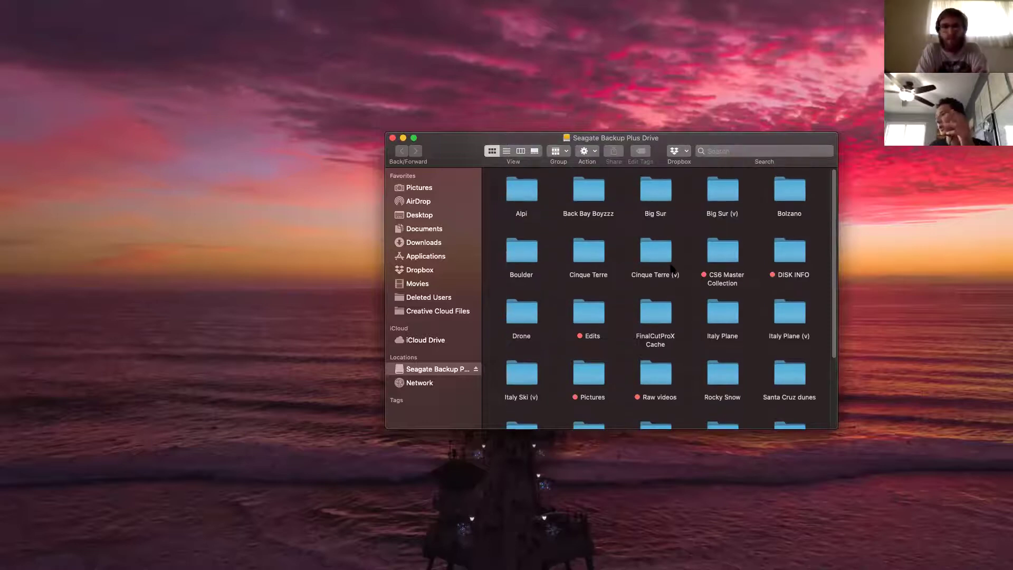
{"action": "scroll", "coordinate": [672, 267], "scroll_direction": "down", "scroll_amount": 3}
{"action": "scroll", "coordinate": [672, 266], "scroll_direction": "up", "scroll_amount": 3}
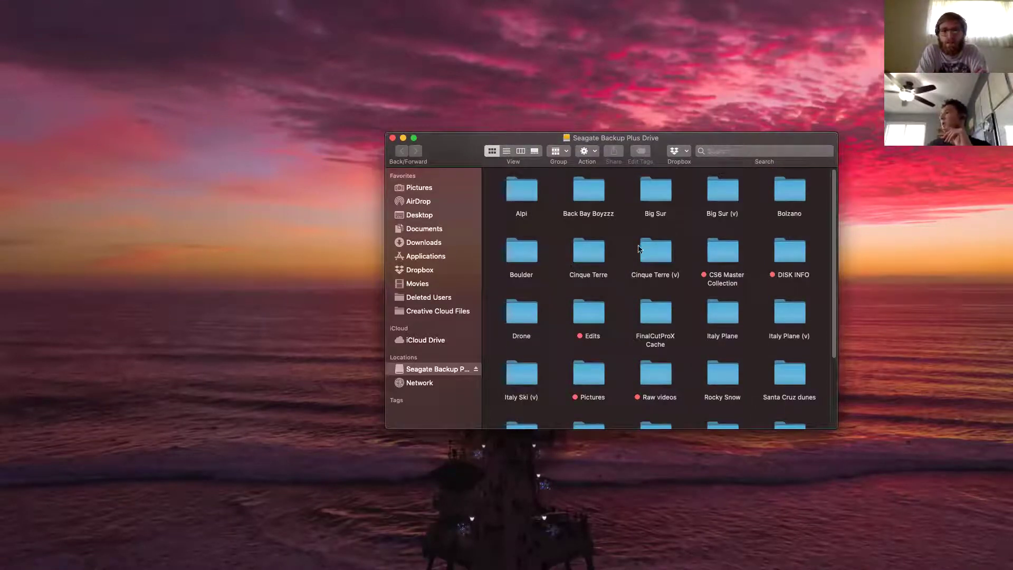
{"action": "left_click", "coordinate": [530, 194]}
{"action": "left_click_drag", "start_coordinate": [460, 156], "coordinate": [397, 153]}
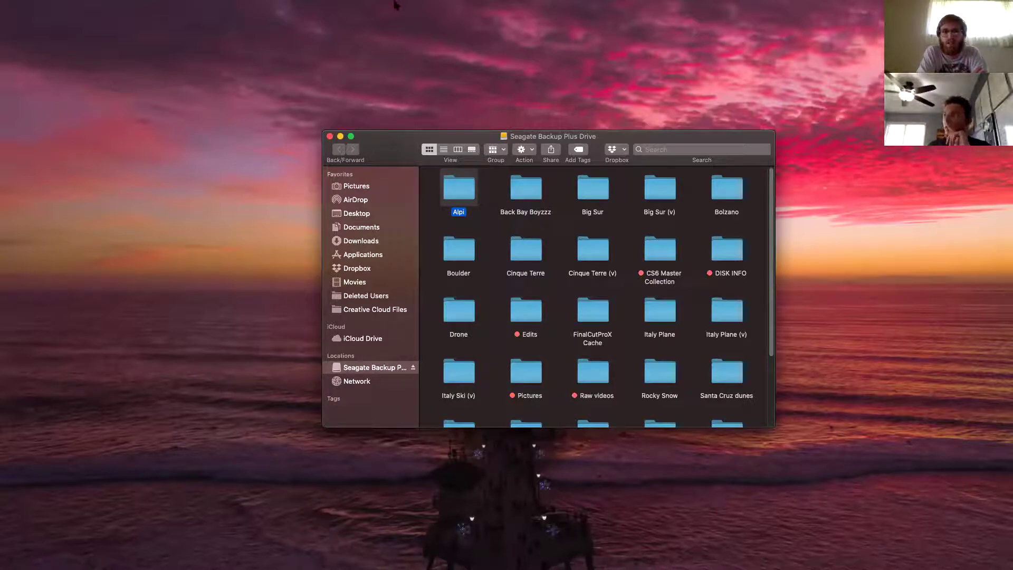
- Look inside the Drone HB folder under Pictures, Lightroom, Catalogues, and return to the Lightroom folder
{"action": "mouse_move", "coordinate": [49, 6]}
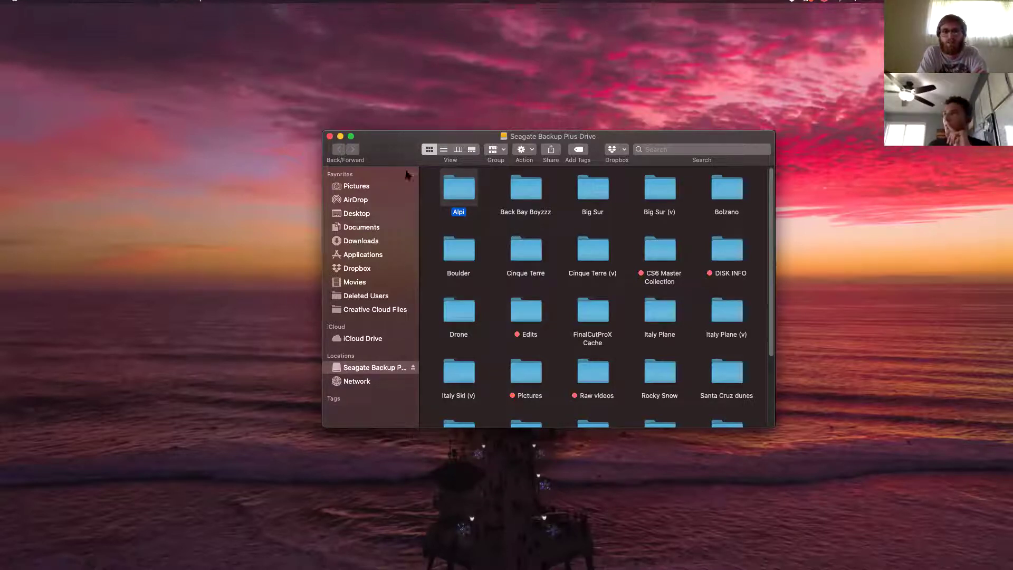
{"action": "left_click", "coordinate": [377, 186]}
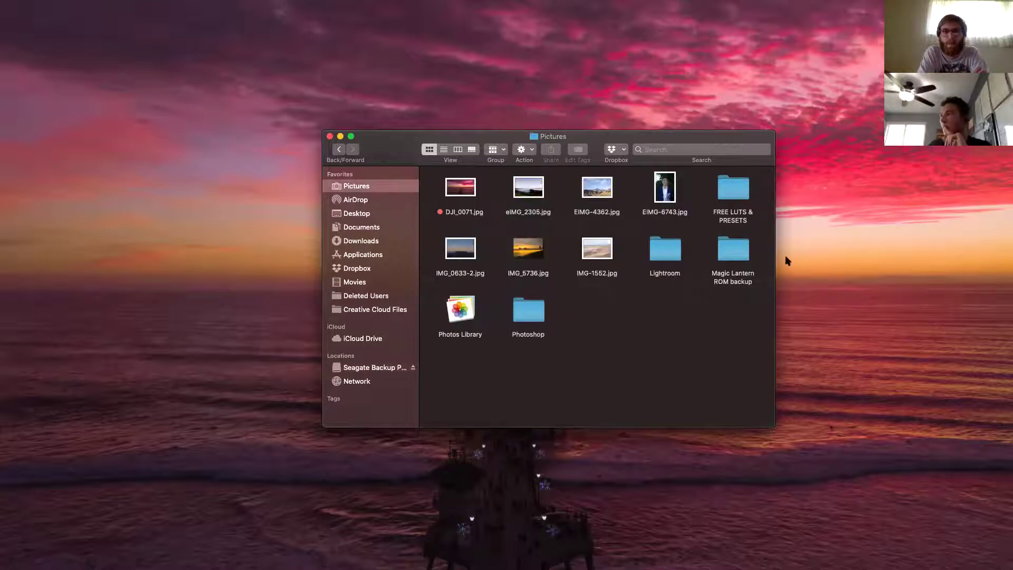
{"action": "double_click", "coordinate": [667, 245]}
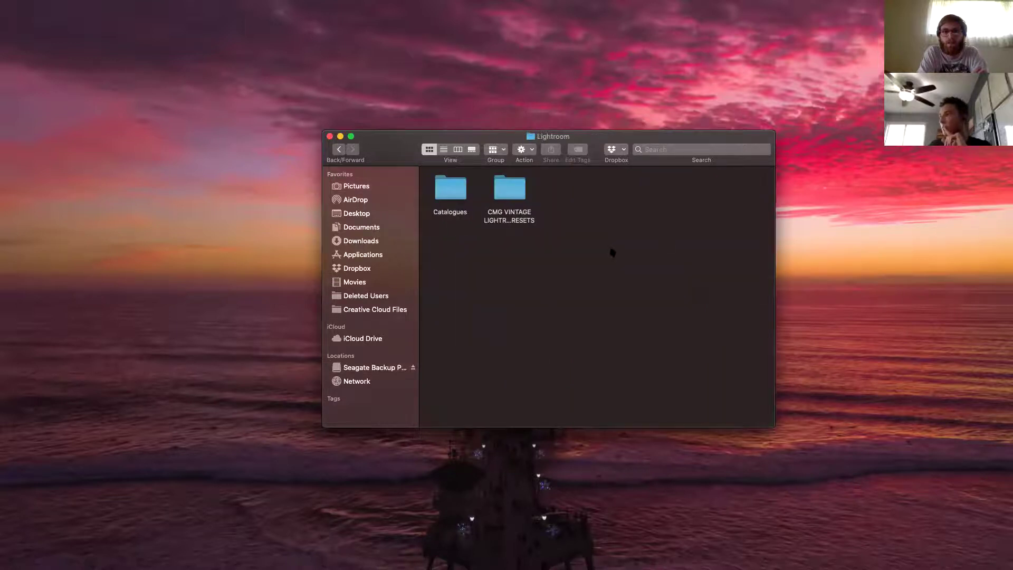
{"action": "double_click", "coordinate": [450, 189]}
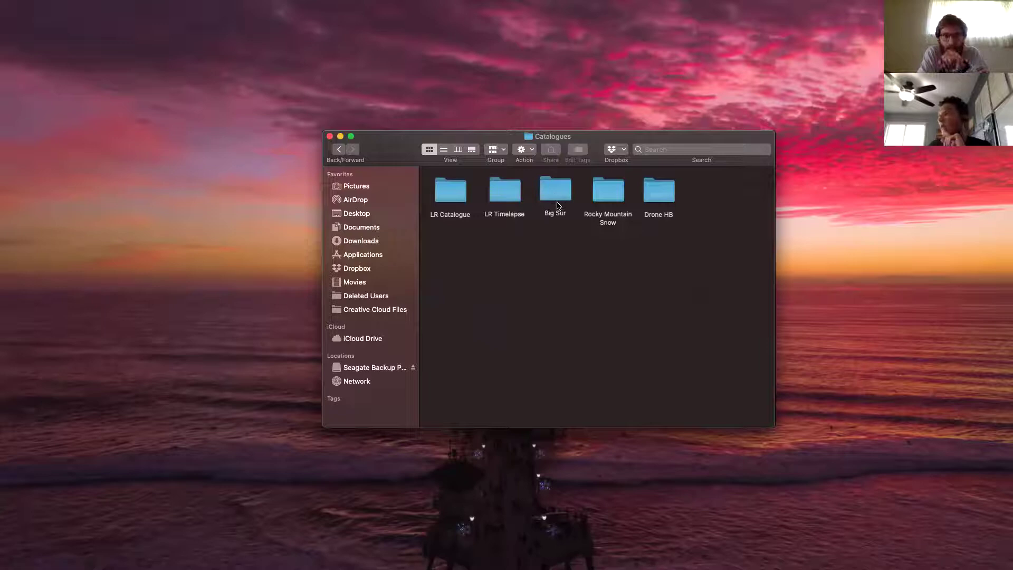
{"action": "left_click", "coordinate": [656, 194]}
{"action": "double_click", "coordinate": [656, 194]}
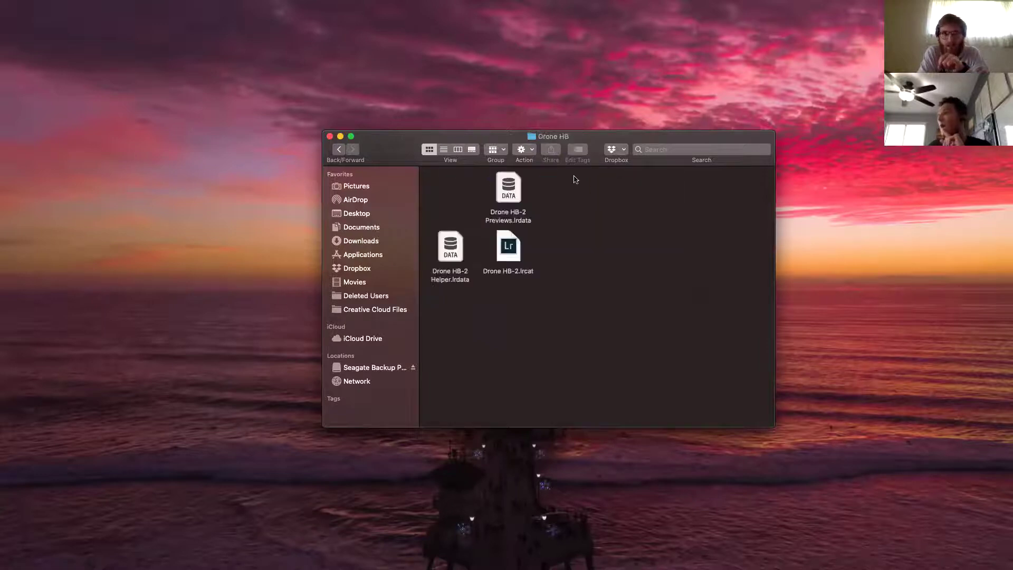
{"action": "left_click", "coordinate": [338, 149]}
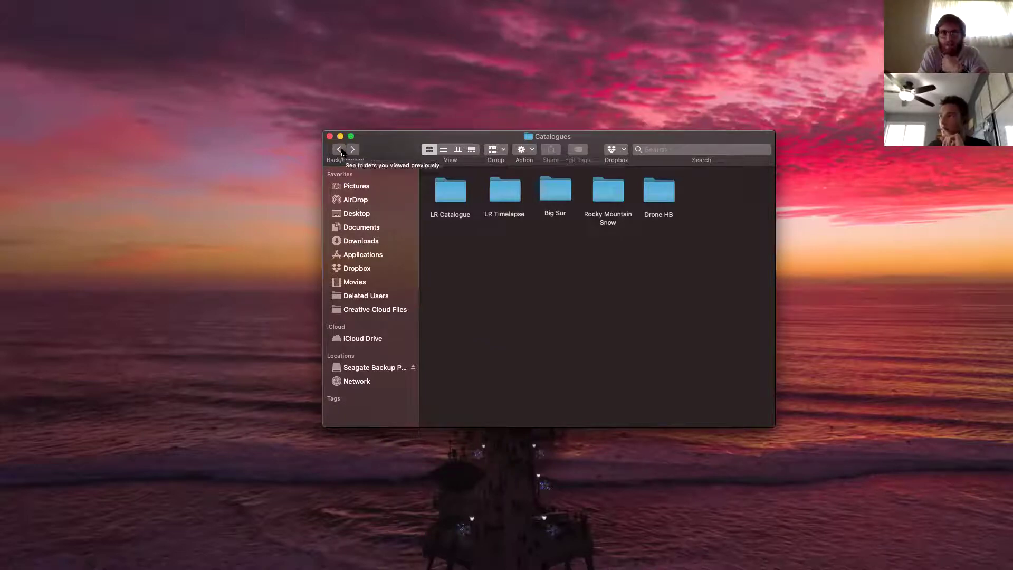
{"action": "left_click", "coordinate": [339, 149]}
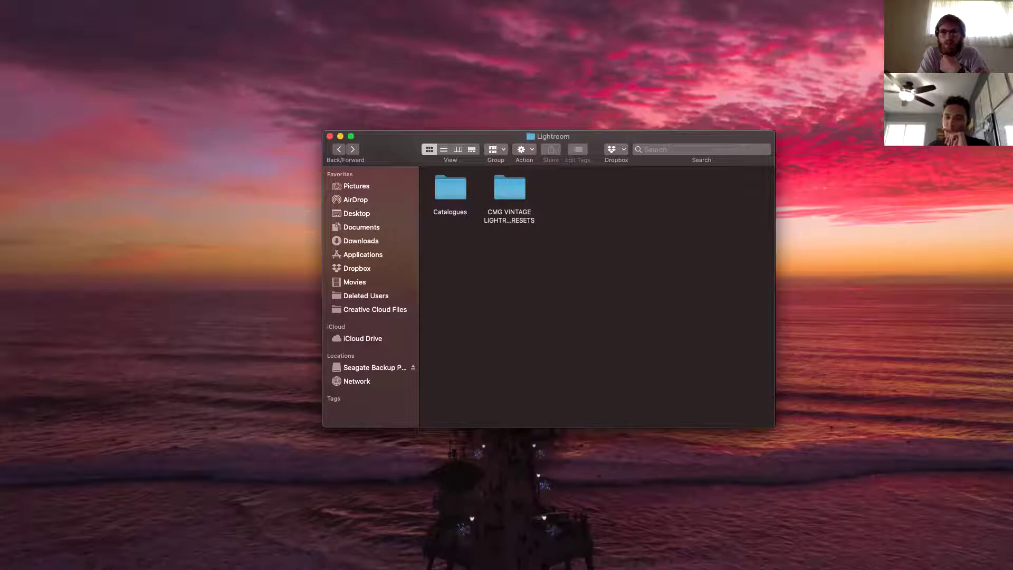
- Open the Finder preferences and check which items are set to show in the sidebar
{"action": "mouse_move", "coordinate": [272, 4]}
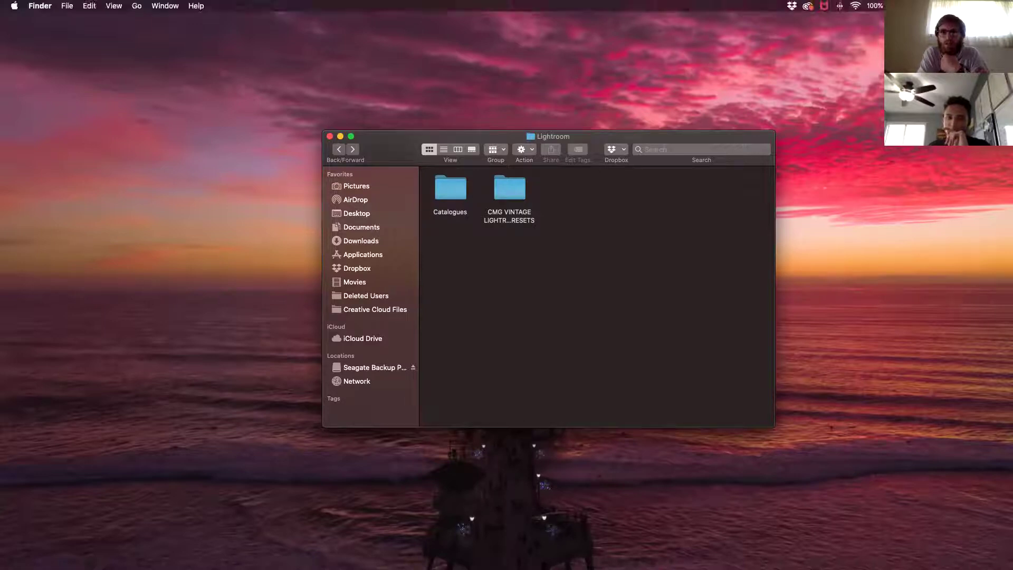
{"action": "left_click", "coordinate": [48, 7]}
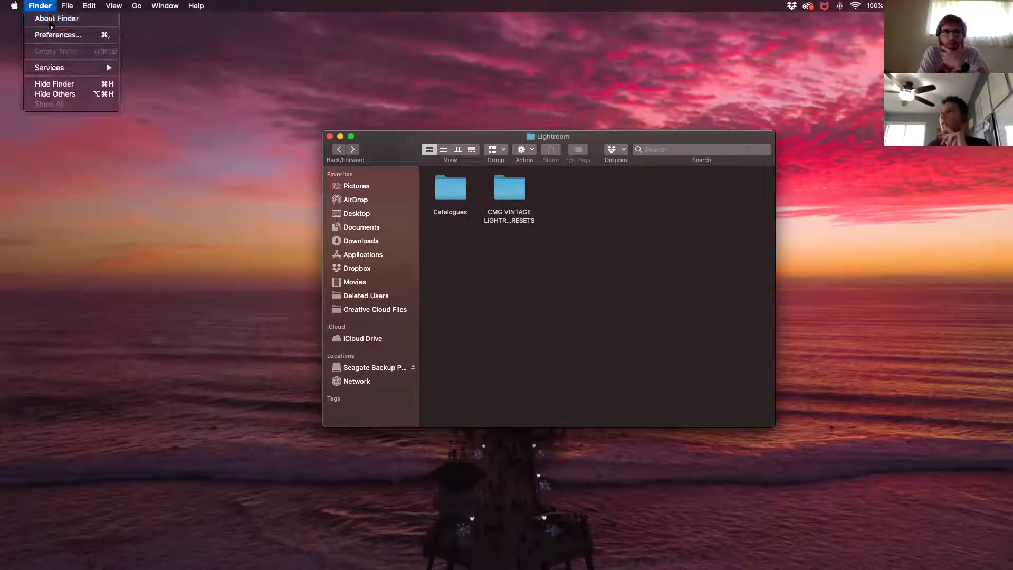
{"action": "left_click", "coordinate": [436, 127]}
{"action": "key", "text": "super+comma"}
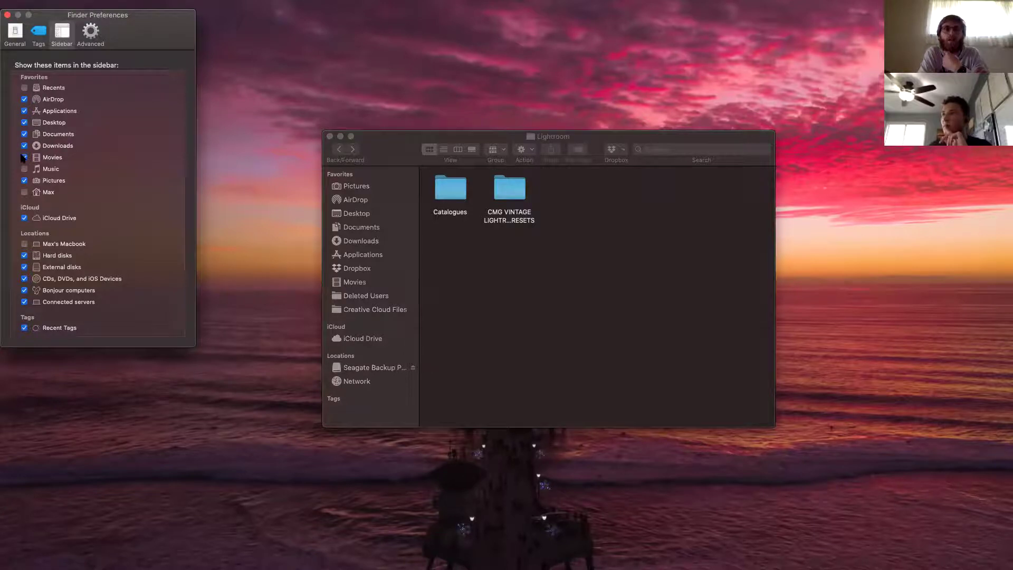
- Open the Premiere Pro Videos folder inside the Movies folder
{"action": "left_click", "coordinate": [379, 279]}
{"action": "left_click", "coordinate": [378, 281]}
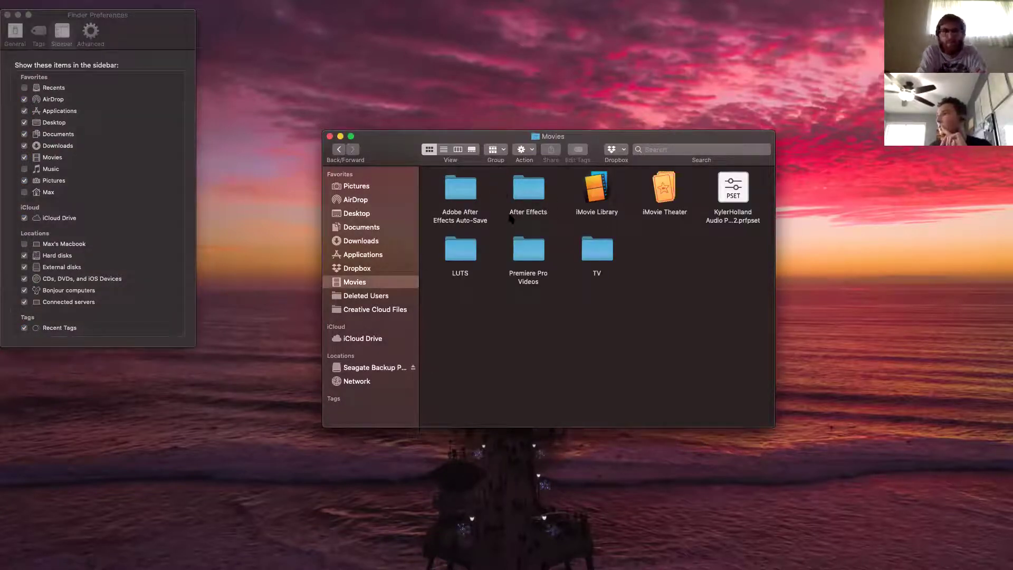
{"action": "double_click", "coordinate": [518, 257]}
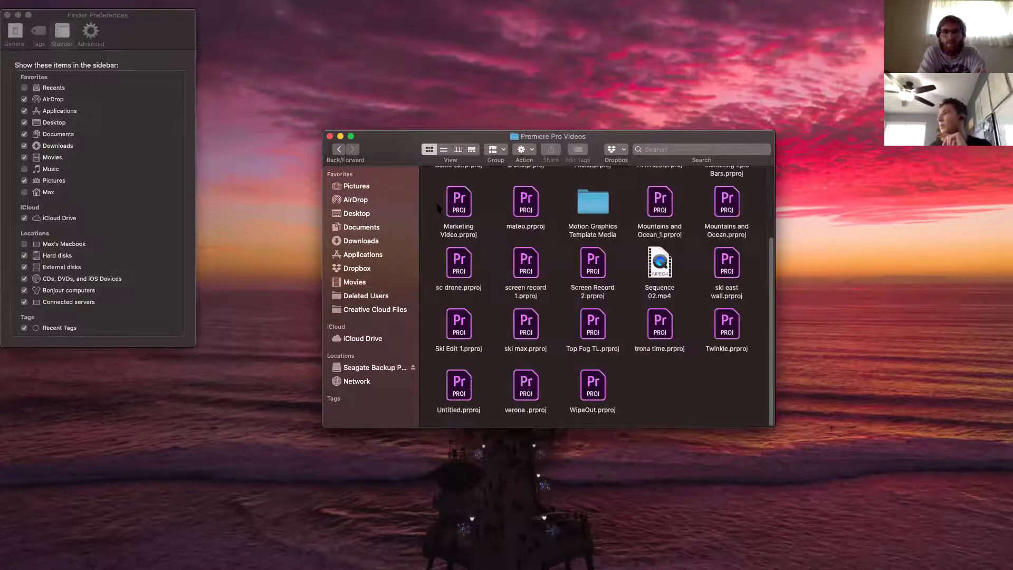
- Examine the project files and subfolders stored in the Premiere Pro Videos folder
{"action": "scroll", "coordinate": [575, 243], "scroll_direction": "up", "scroll_amount": 1}
{"action": "scroll", "coordinate": [577, 248], "scroll_direction": "up", "scroll_amount": 3}
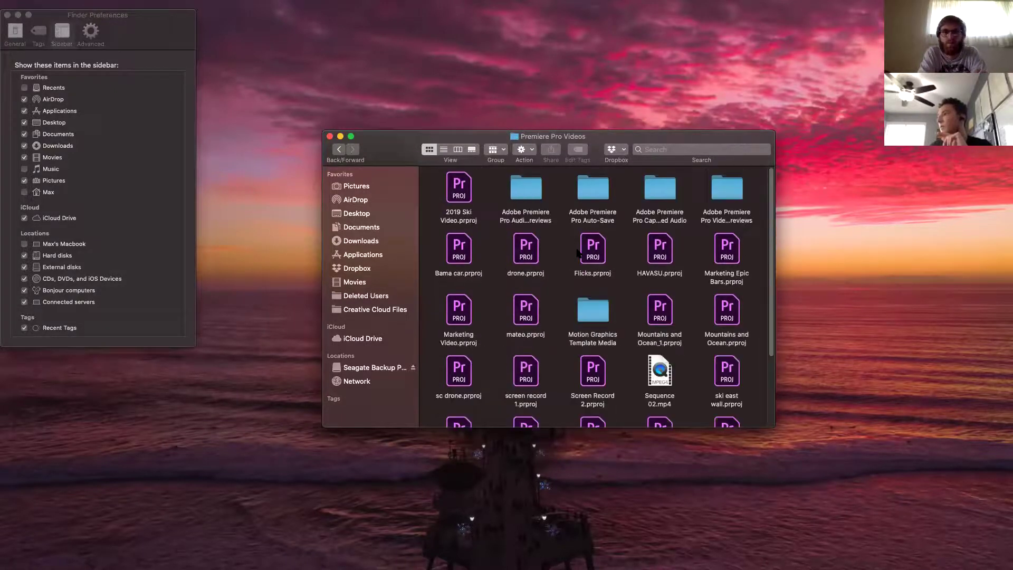
{"action": "scroll", "coordinate": [575, 256], "scroll_direction": "down", "scroll_amount": 3}
{"action": "scroll", "coordinate": [573, 258], "scroll_direction": "up", "scroll_amount": 3}
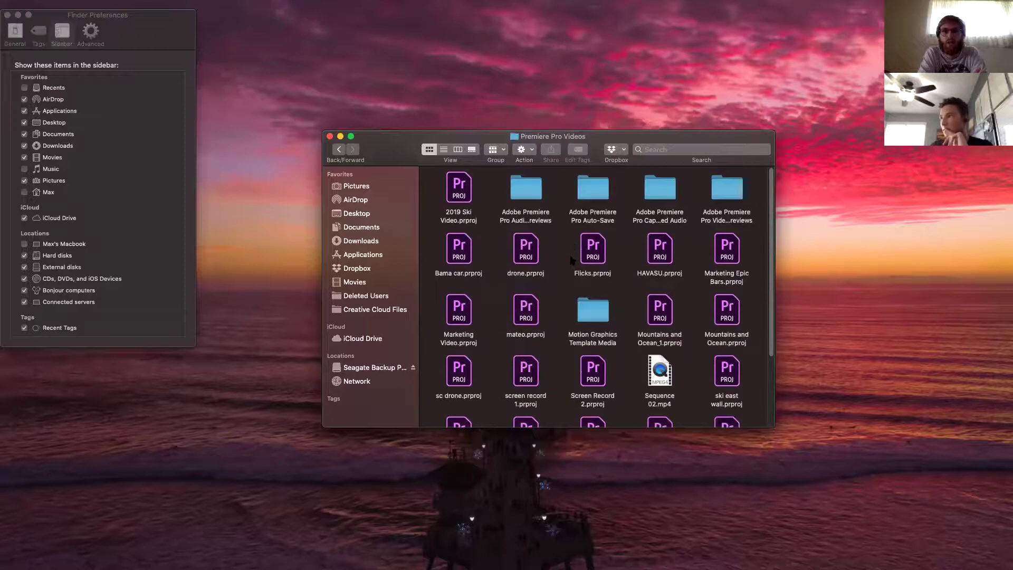
{"action": "scroll", "coordinate": [582, 285], "scroll_direction": "down", "scroll_amount": 1}
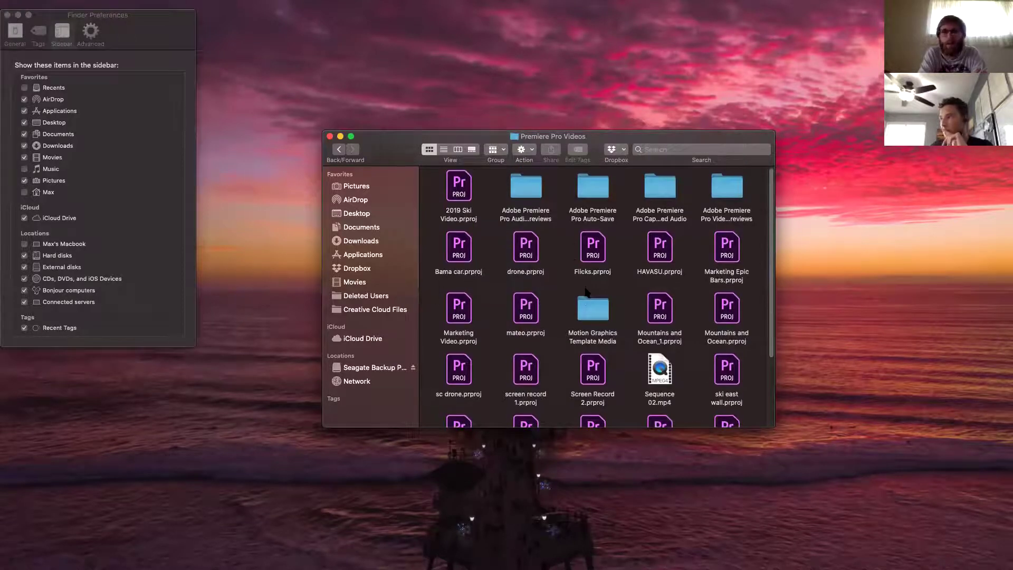
{"action": "scroll", "coordinate": [581, 309], "scroll_direction": "down", "scroll_amount": 3}
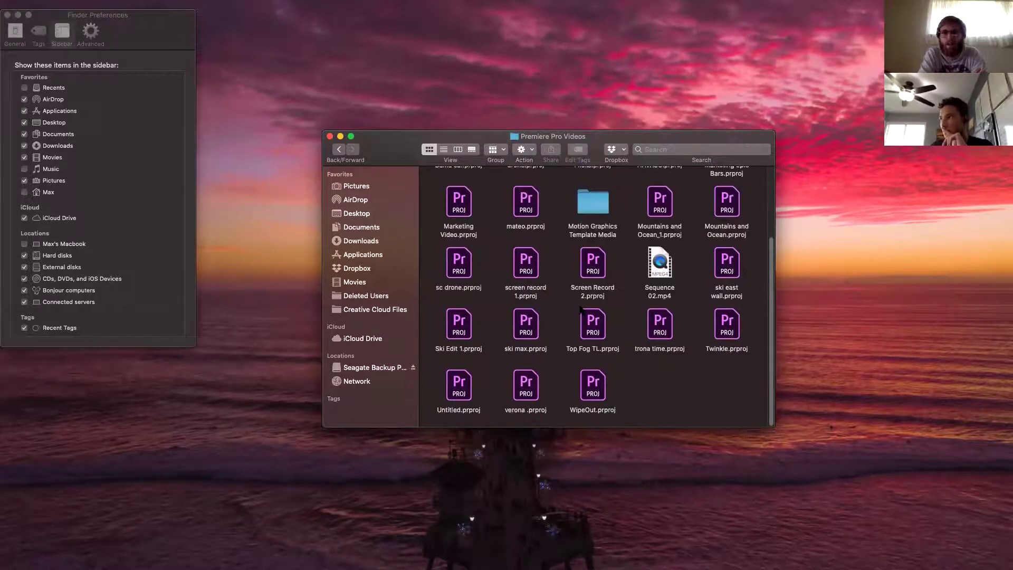
{"action": "scroll", "coordinate": [581, 311], "scroll_direction": "up", "scroll_amount": 2}
{"action": "scroll", "coordinate": [560, 274], "scroll_direction": "up", "scroll_amount": 1}
{"action": "scroll", "coordinate": [543, 245], "scroll_direction": "down", "scroll_amount": 3}
{"action": "scroll", "coordinate": [537, 240], "scroll_direction": "up", "scroll_amount": 3}
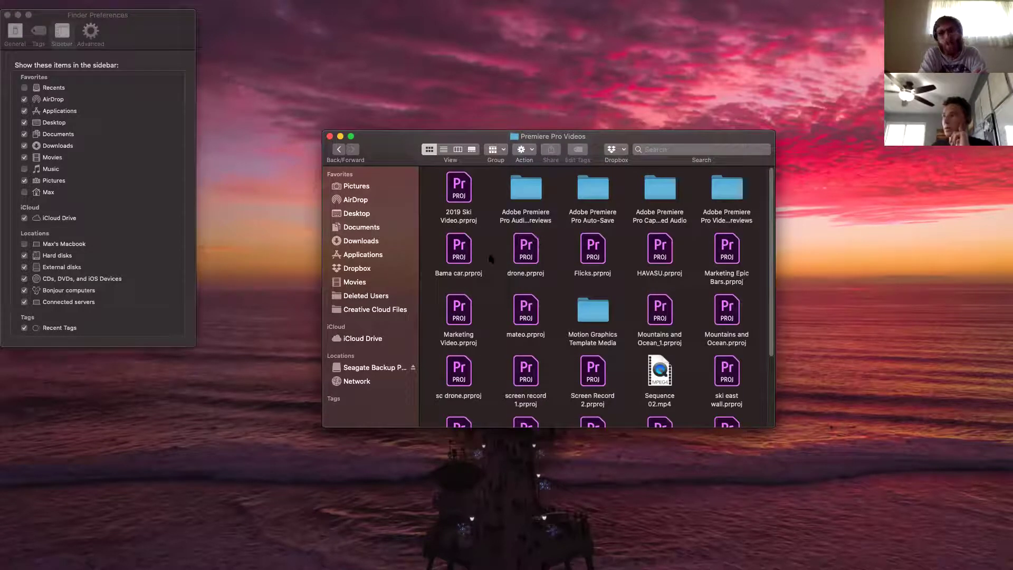
{"action": "scroll", "coordinate": [527, 243], "scroll_direction": "down", "scroll_amount": 3}
{"action": "scroll", "coordinate": [559, 250], "scroll_direction": "up", "scroll_amount": 3}
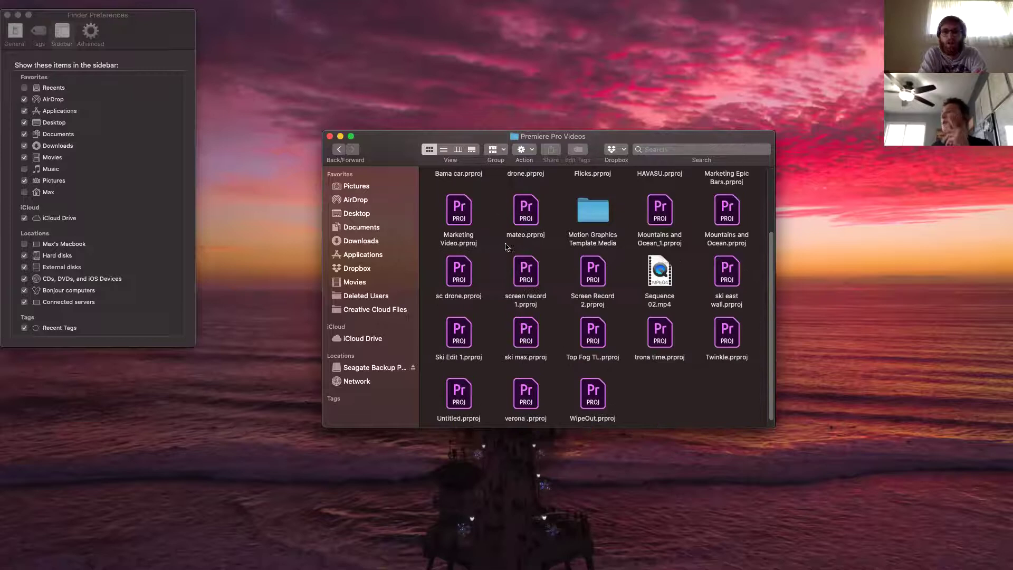
{"action": "scroll", "coordinate": [578, 257], "scroll_direction": "down", "scroll_amount": 3}
{"action": "scroll", "coordinate": [577, 261], "scroll_direction": "up", "scroll_amount": 3}
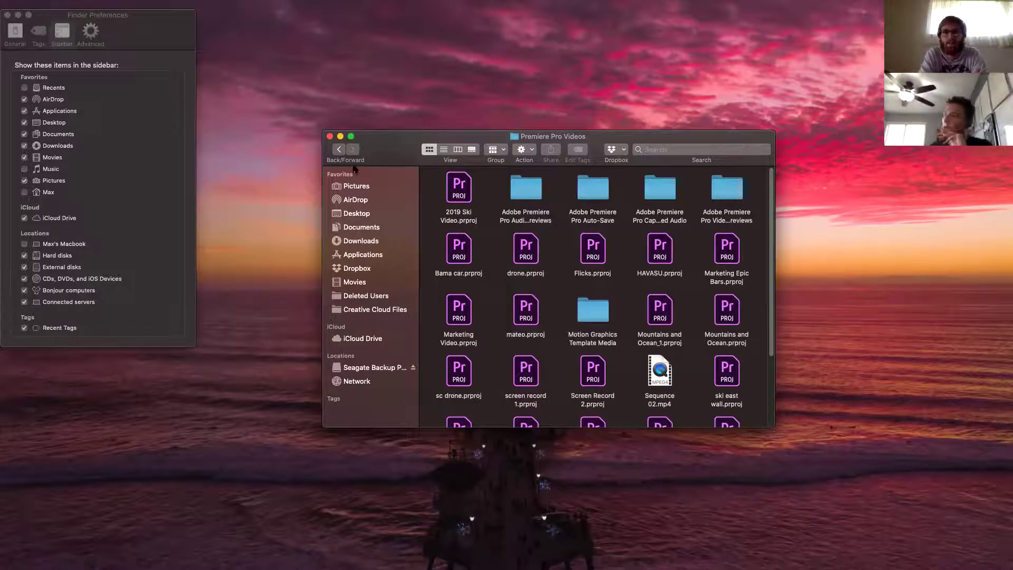
{"action": "scroll", "coordinate": [692, 313], "scroll_direction": "down", "scroll_amount": 3}
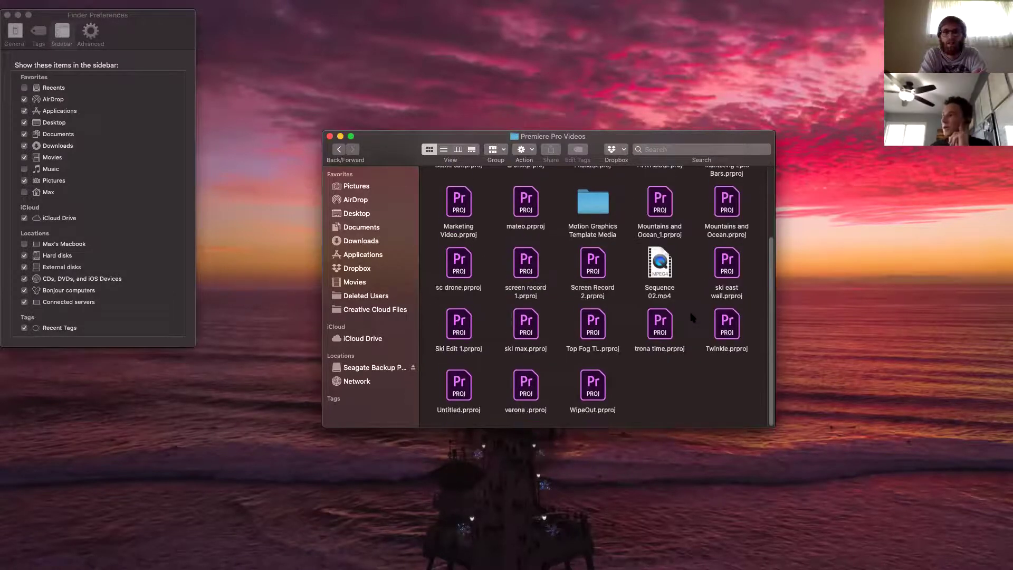
{"action": "scroll", "coordinate": [623, 272], "scroll_direction": "up", "scroll_amount": 3}
{"action": "scroll", "coordinate": [621, 277], "scroll_direction": "down", "scroll_amount": 3}
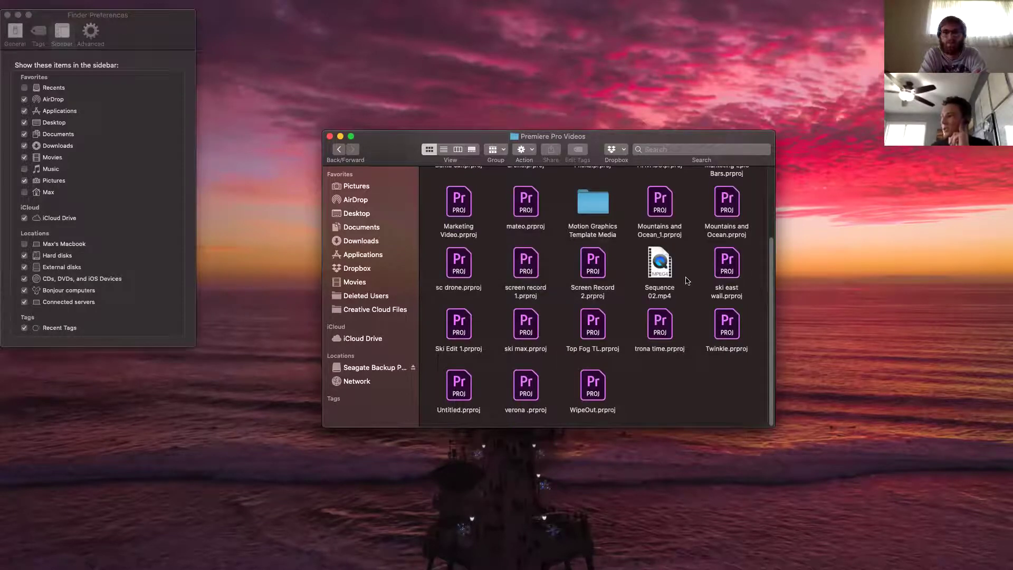
{"action": "scroll", "coordinate": [522, 236], "scroll_direction": "up", "scroll_amount": 5}
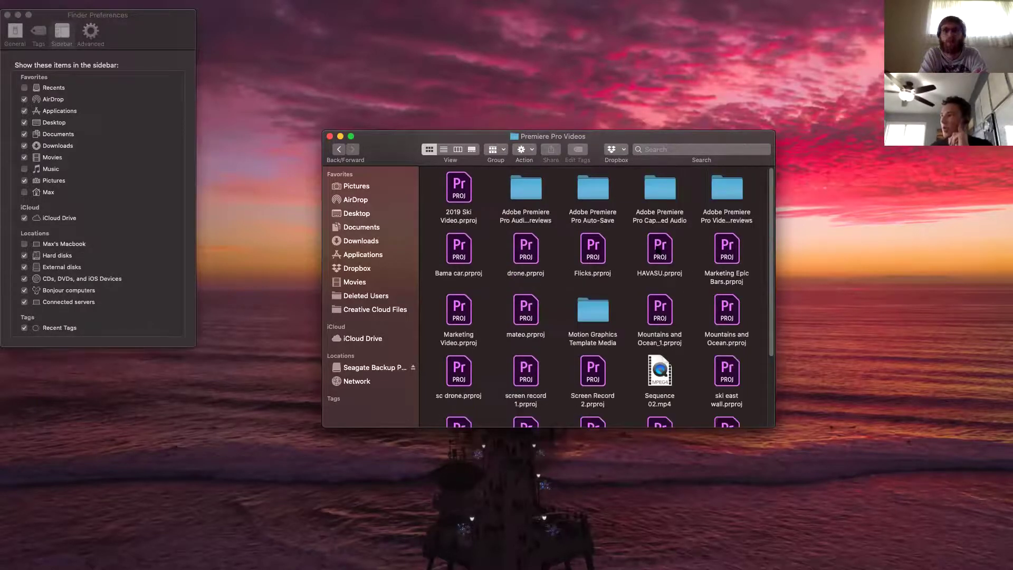
{"action": "scroll", "coordinate": [595, 296], "scroll_direction": "down", "scroll_amount": 3}
{"action": "scroll", "coordinate": [596, 295], "scroll_direction": "up", "scroll_amount": 2}
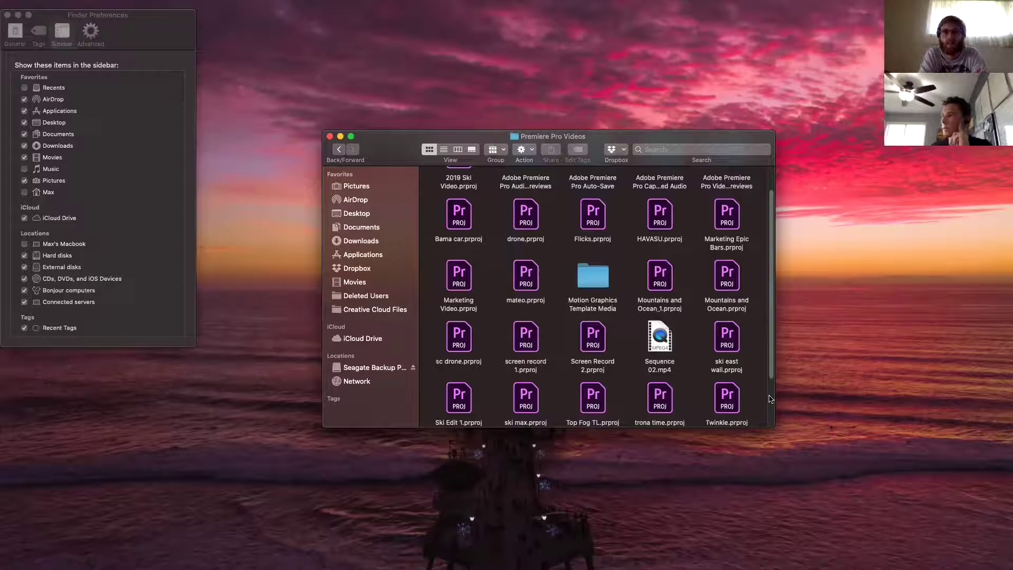
{"action": "scroll", "coordinate": [770, 399], "scroll_direction": "up", "scroll_amount": 1}
{"action": "scroll", "coordinate": [717, 395], "scroll_direction": "down", "scroll_amount": 4}
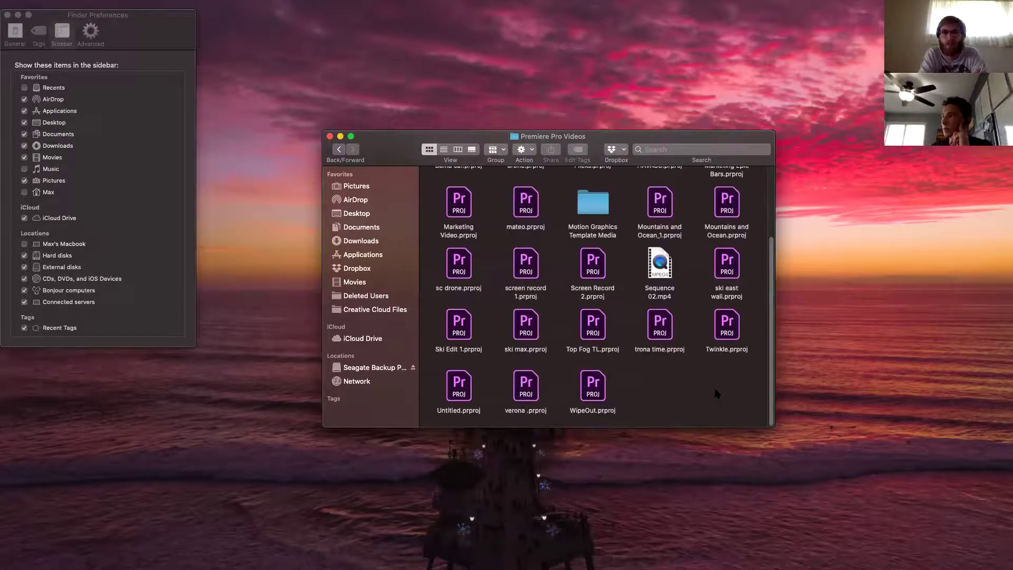
{"action": "scroll", "coordinate": [714, 392], "scroll_direction": "up", "scroll_amount": 3}
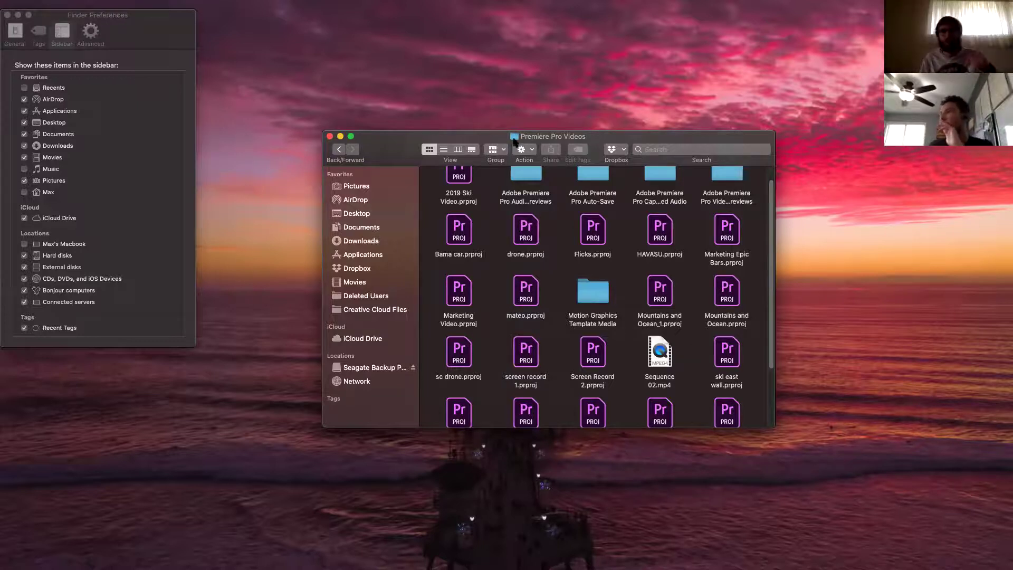
- Return to the Movies folder, and close the Finder preferences and the folder window
{"action": "left_click", "coordinate": [333, 151]}
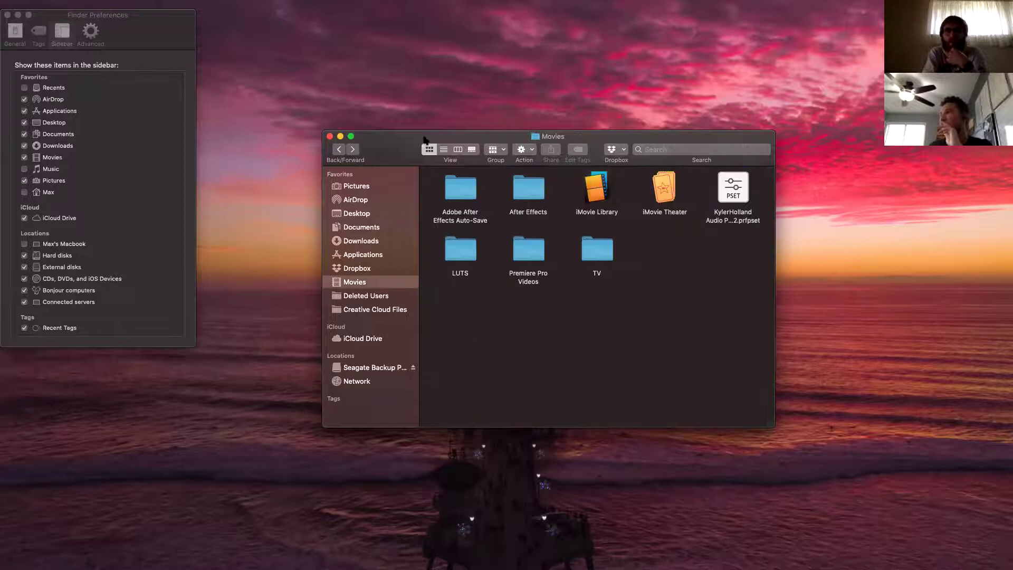
{"action": "left_click", "coordinate": [7, 14]}
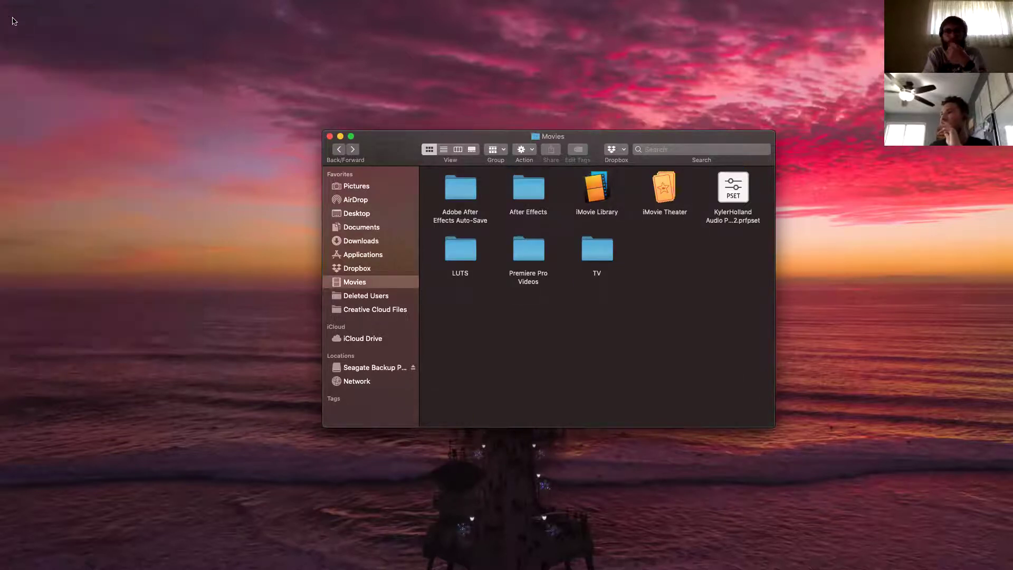
{"action": "left_click", "coordinate": [330, 136]}
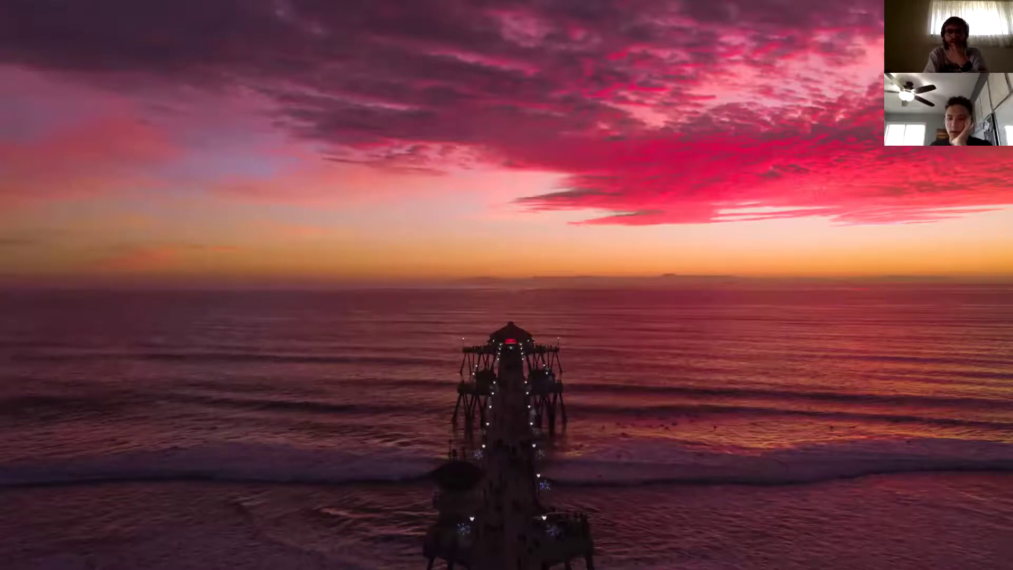
- Switch to Lightroom Classic and show the Big Sur-2 catalog in full screen at the start of the filmstrip
{"action": "left_click", "coordinate": [2, 317]}
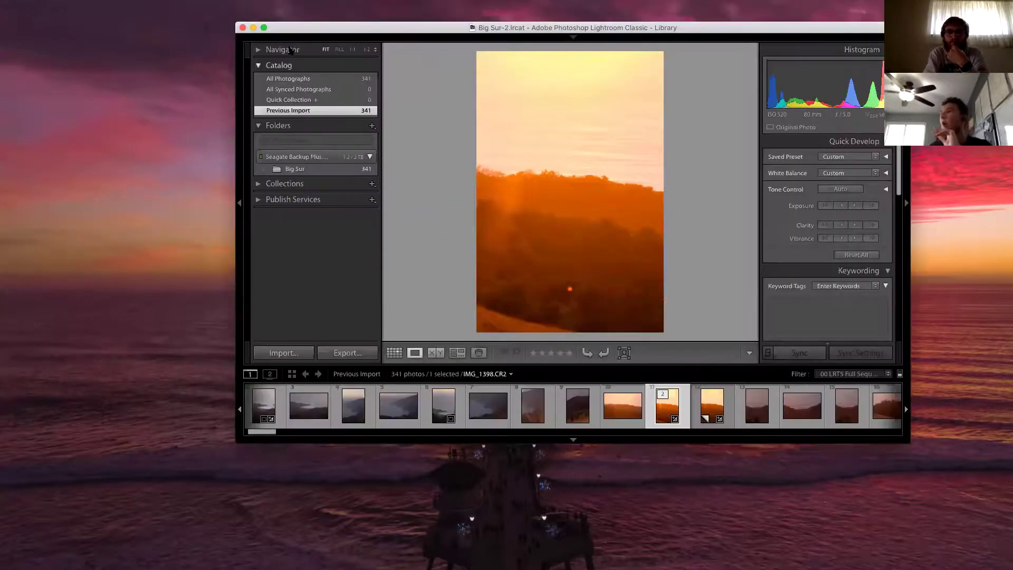
{"action": "left_click", "coordinate": [264, 28]}
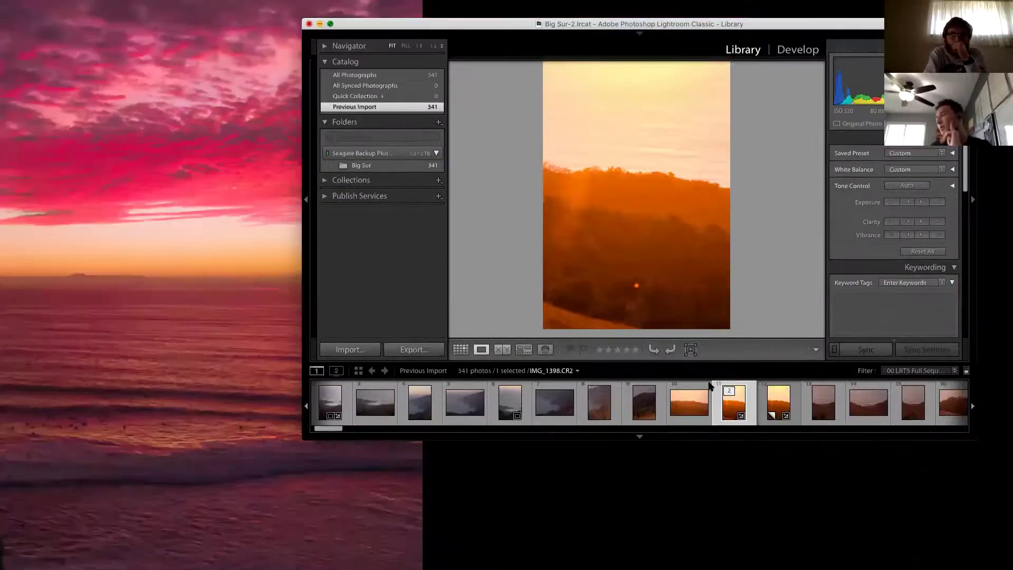
{"action": "left_click_drag", "start_coordinate": [65, 558], "coordinate": [42, 557]}
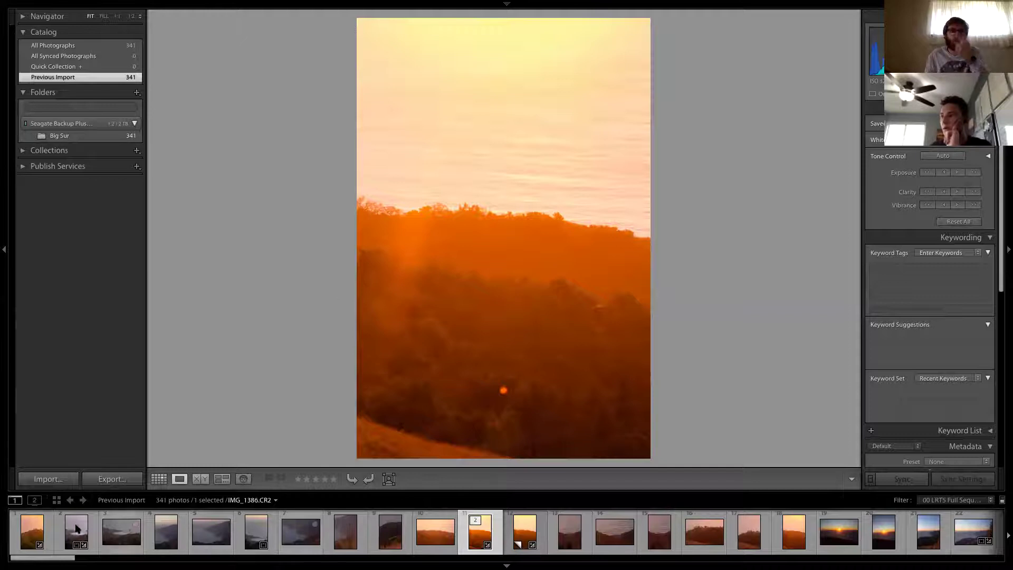
- Display the first photo, IMG_1381.CR2, and look through the photos of the previous import in the filmstrip
{"action": "left_click", "coordinate": [27, 534]}
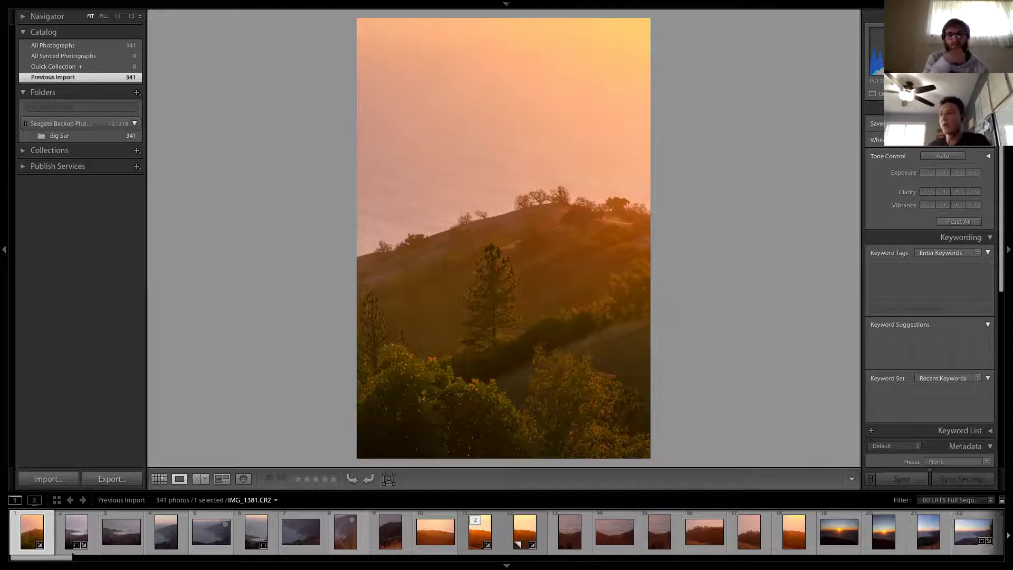
{"action": "left_click", "coordinate": [79, 556]}
{"action": "scroll", "coordinate": [507, 532], "scroll_direction": "right", "scroll_amount": 15}
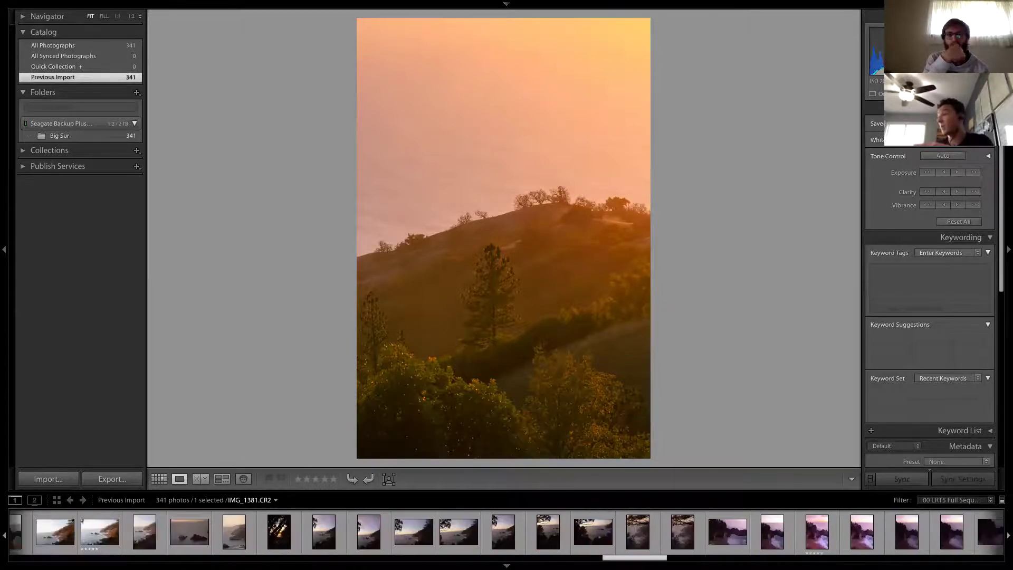
{"action": "scroll", "coordinate": [506, 531], "scroll_direction": "left", "scroll_amount": 12}
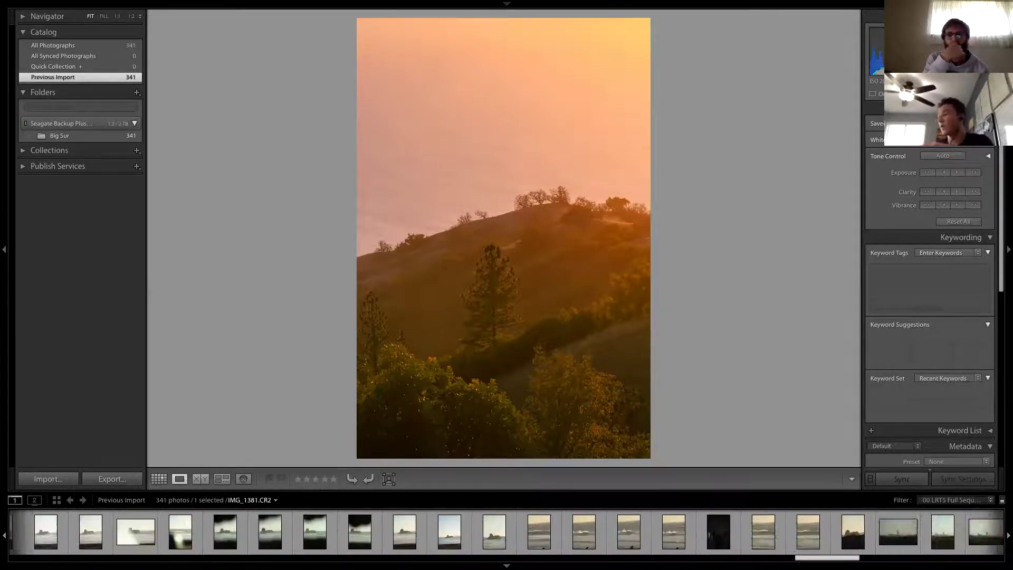
{"action": "scroll", "coordinate": [507, 532], "scroll_direction": "left", "scroll_amount": 5}
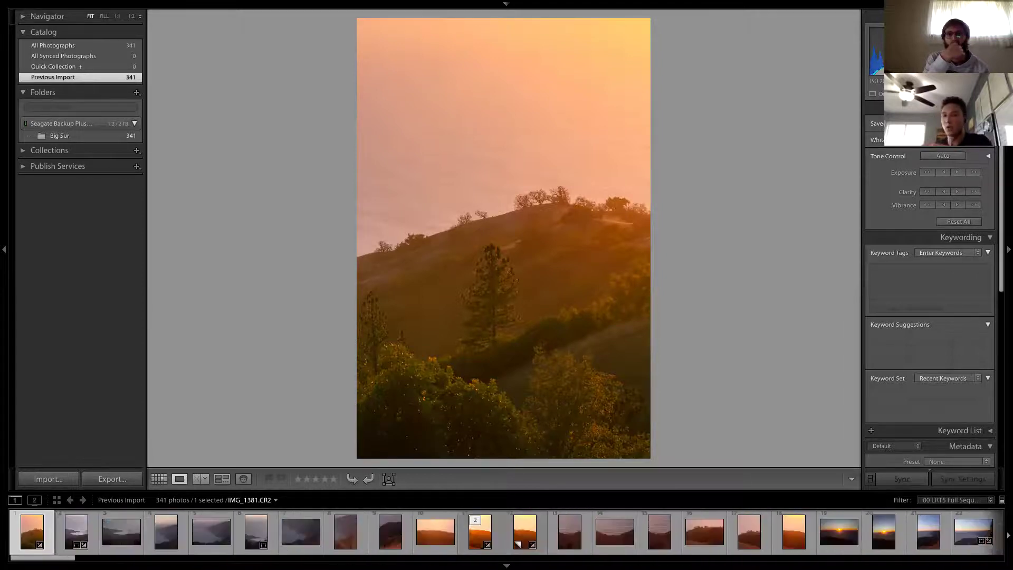
{"action": "scroll", "coordinate": [391, 551], "scroll_direction": "right", "scroll_amount": 2}
{"action": "scroll", "coordinate": [379, 553], "scroll_direction": "left", "scroll_amount": 2}
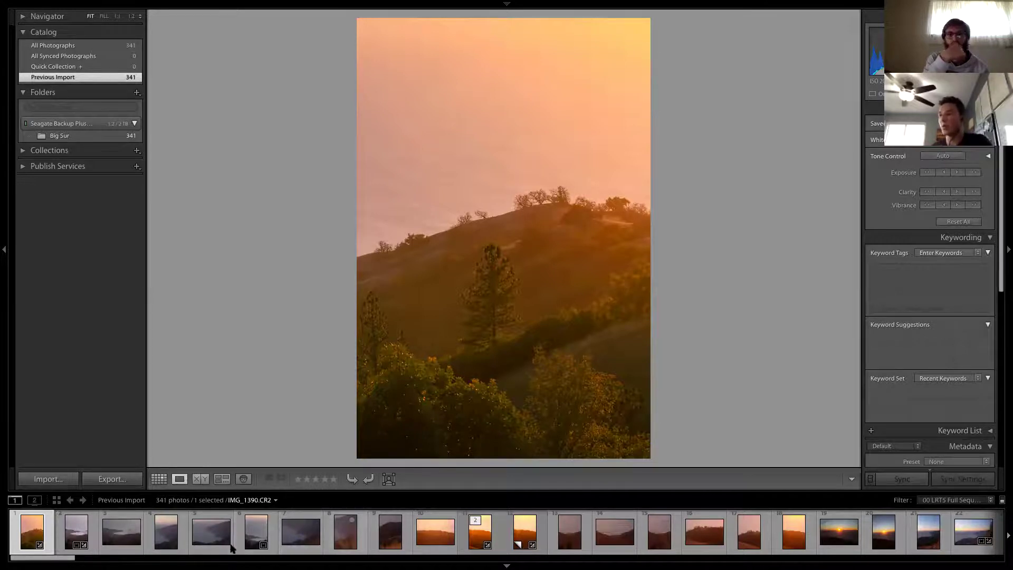
{"action": "scroll", "coordinate": [506, 531], "scroll_direction": "right", "scroll_amount": 3}
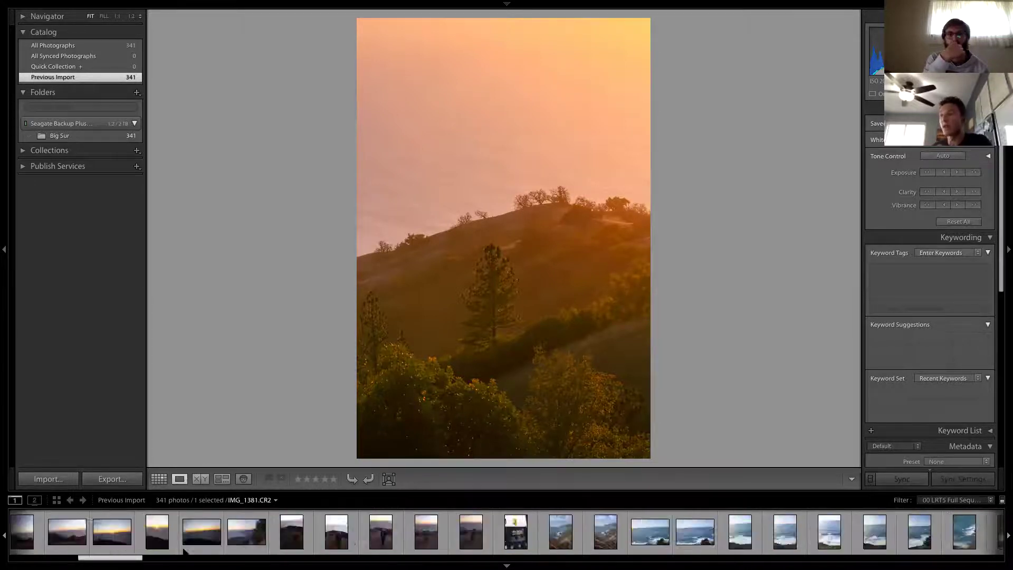
{"action": "scroll", "coordinate": [506, 532], "scroll_direction": "left", "scroll_amount": 3}
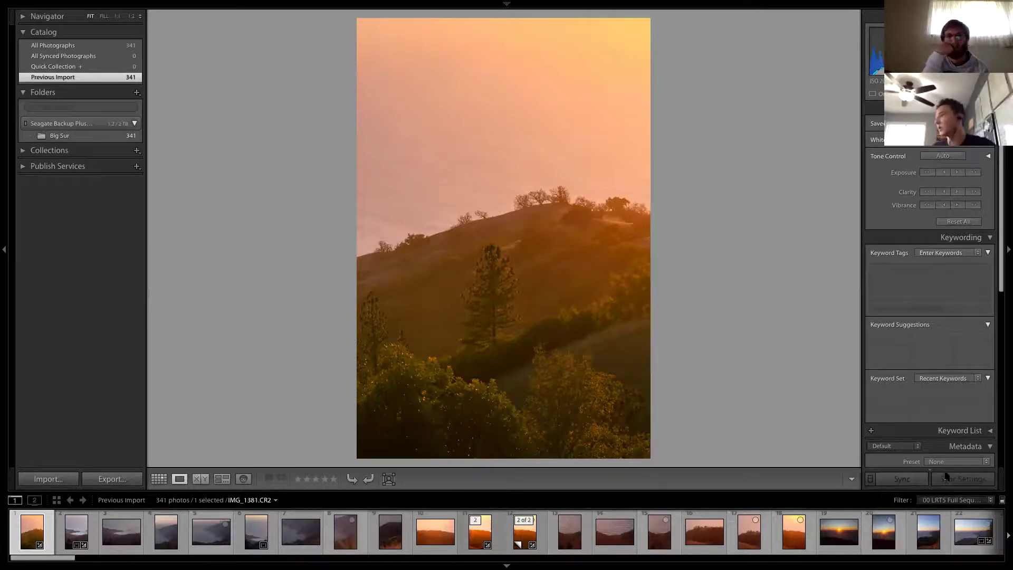
- Select the first 22 photos in the filmstrip and start choosing a destination folder for their export
{"action": "left_click", "coordinate": [973, 536], "text": "shift"}
{"action": "left_click", "coordinate": [132, 481]}
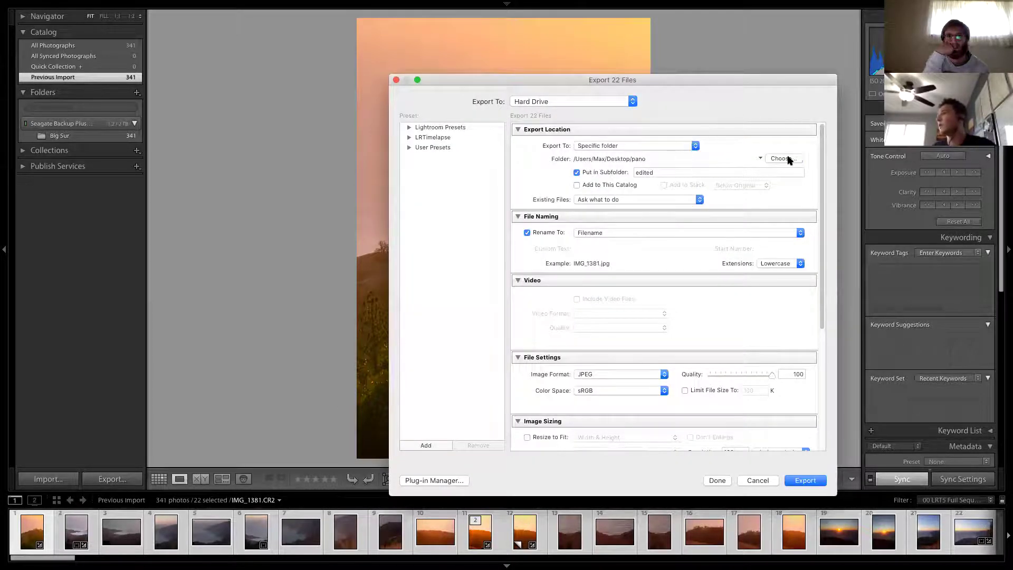
{"action": "left_click", "coordinate": [786, 158]}
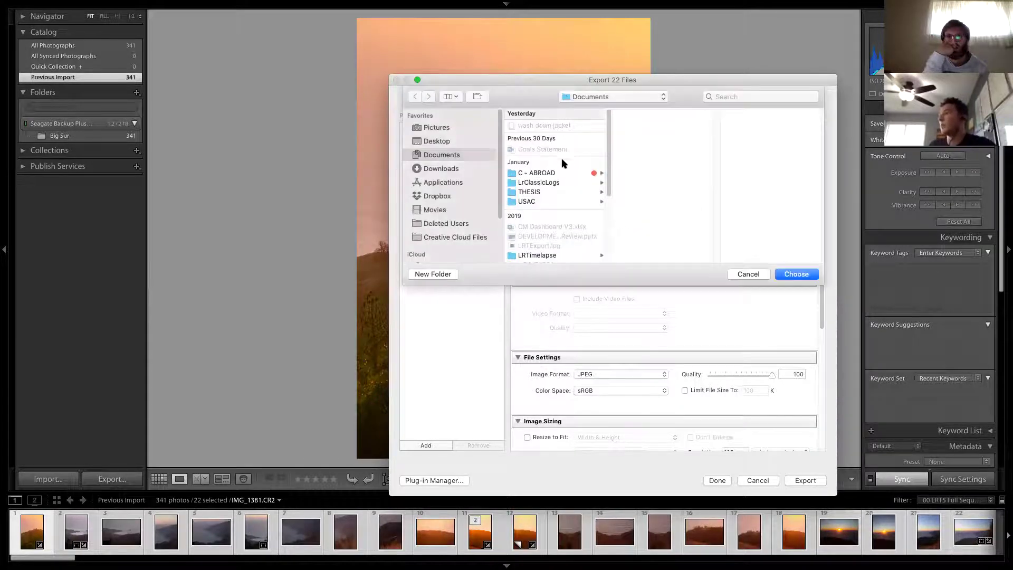
- Browse to Big Sur, Edited, Full Resolution on the Seagate Backup Plus Drive as the export destination
{"action": "scroll", "coordinate": [450, 192], "scroll_direction": "down", "scroll_amount": 3}
{"action": "left_click", "coordinate": [451, 227]}
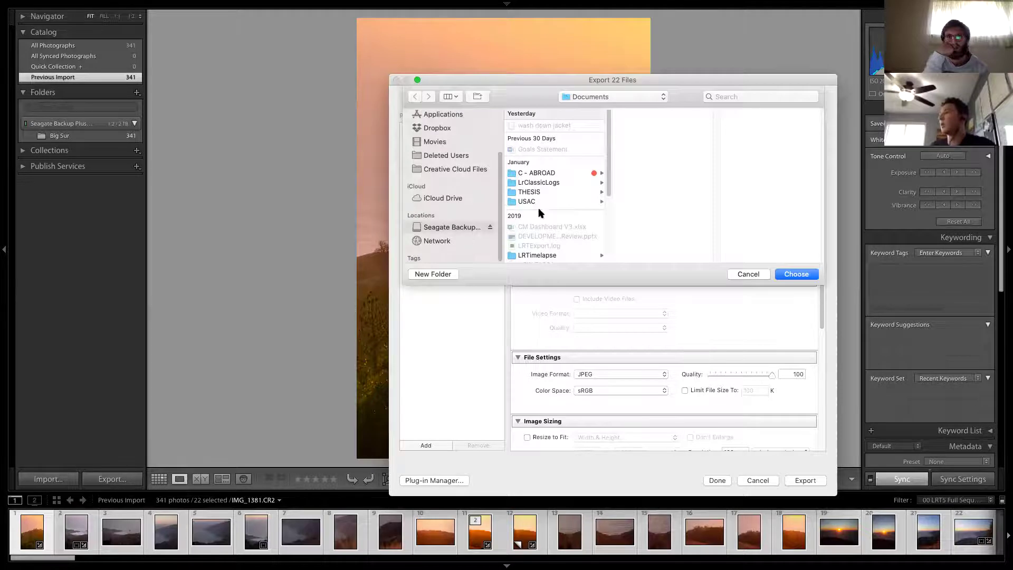
{"action": "scroll", "coordinate": [554, 173], "scroll_direction": "down", "scroll_amount": 3}
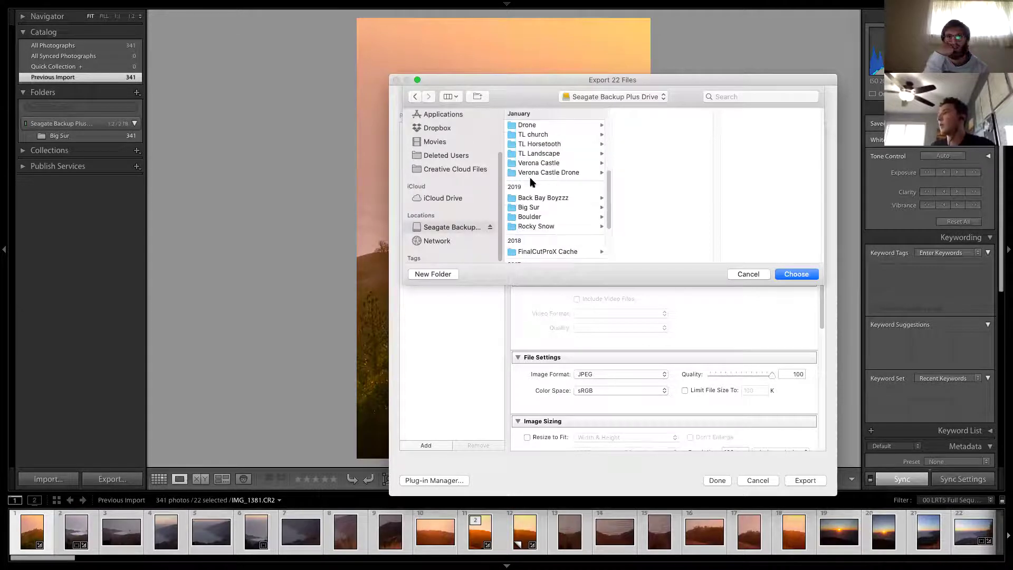
{"action": "left_click", "coordinate": [537, 166]}
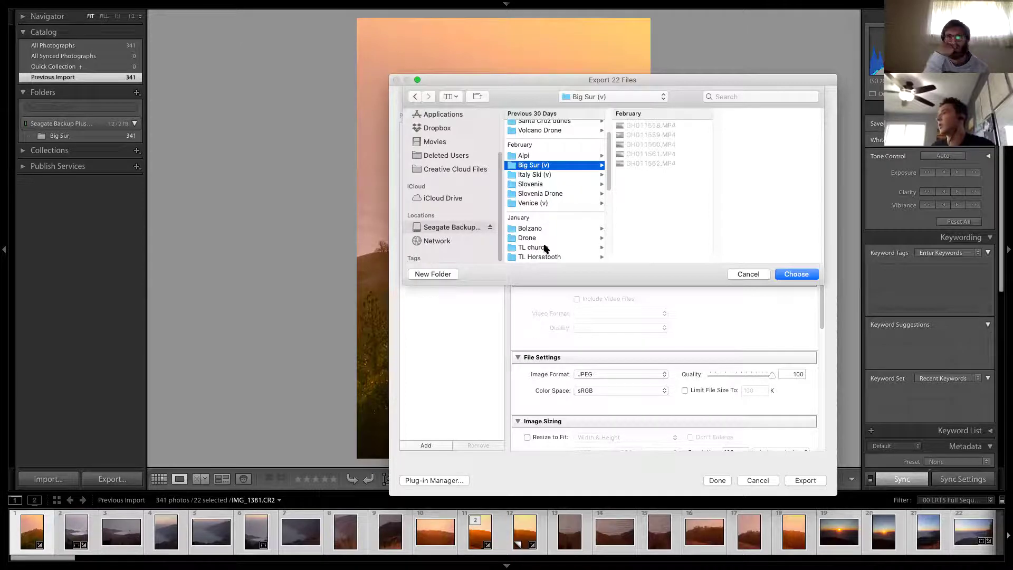
{"action": "scroll", "coordinate": [546, 248], "scroll_direction": "down", "scroll_amount": 3}
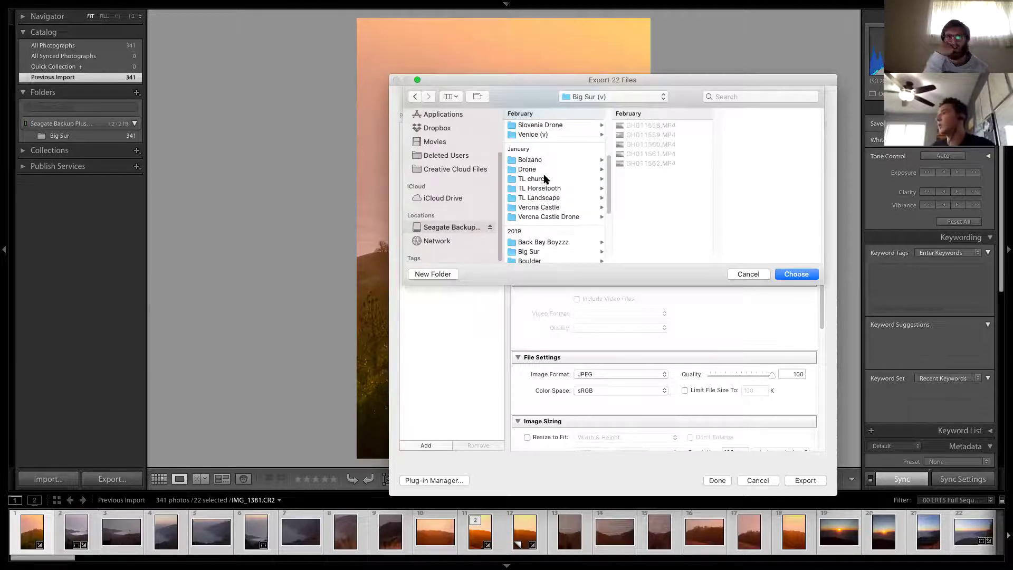
{"action": "scroll", "coordinate": [548, 215], "scroll_direction": "down", "scroll_amount": 2}
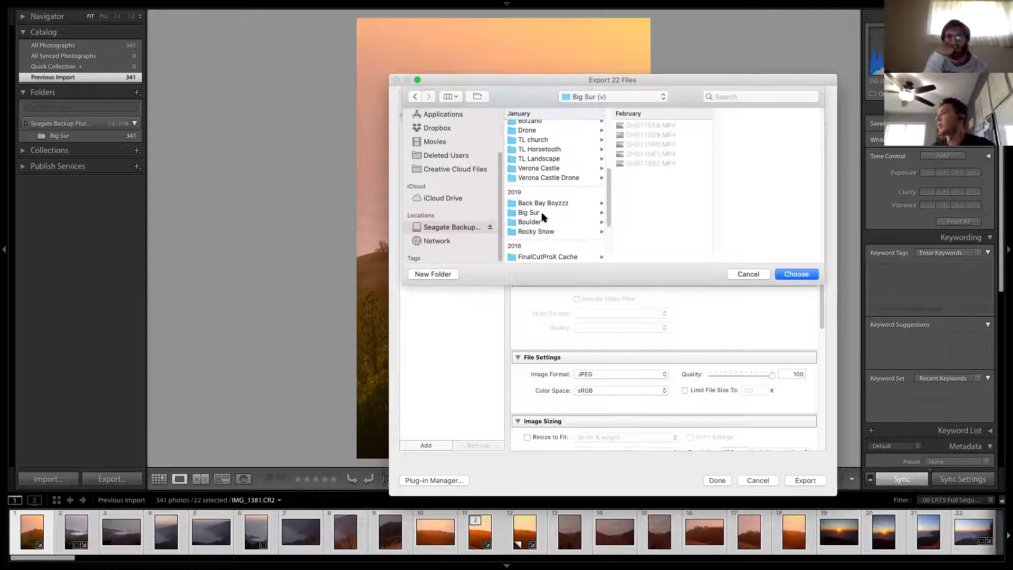
{"action": "left_click", "coordinate": [533, 212]}
{"action": "left_click", "coordinate": [648, 149]}
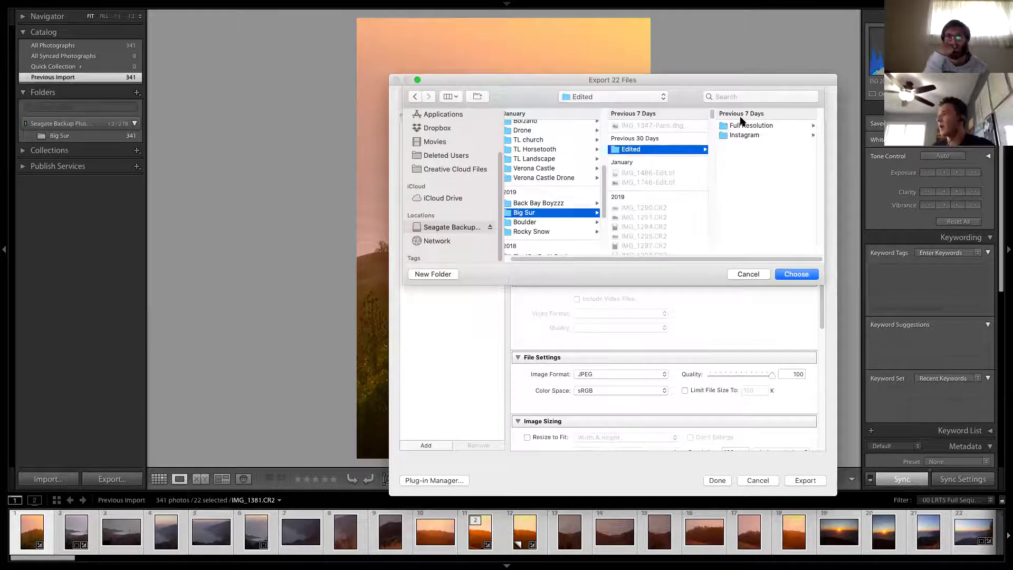
{"action": "left_click_drag", "start_coordinate": [665, 83], "coordinate": [434, 71]}
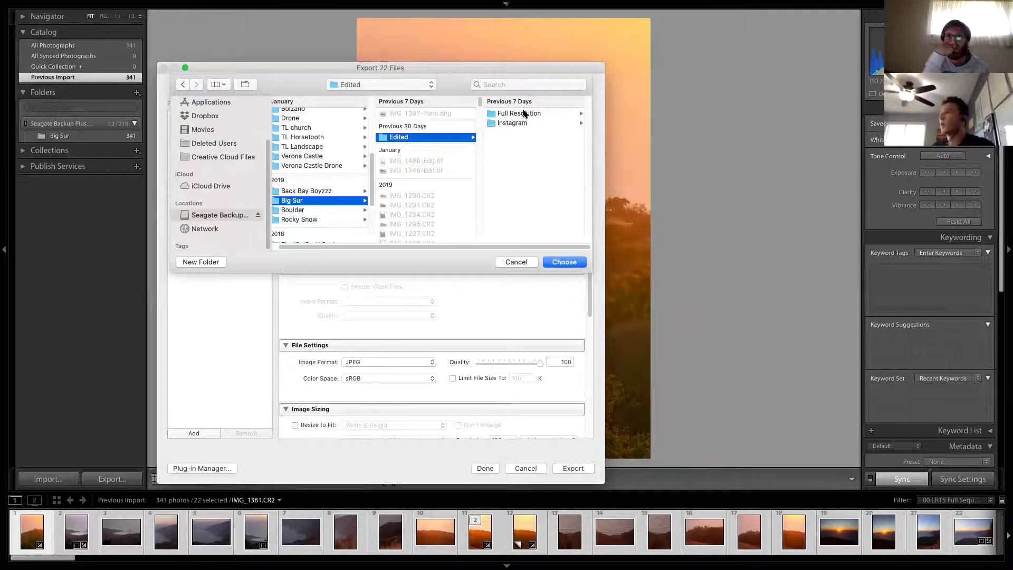
{"action": "left_click", "coordinate": [523, 114]}
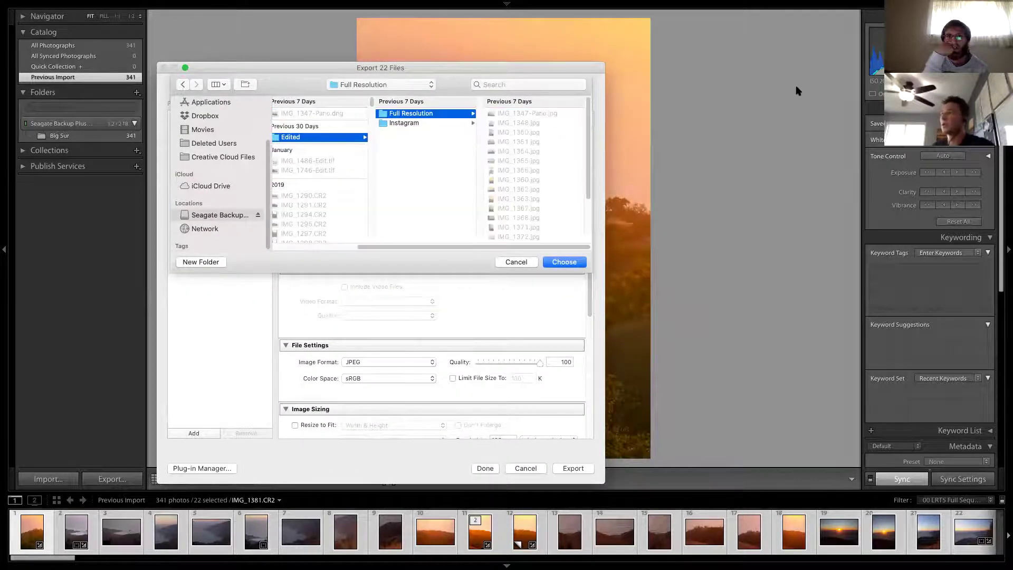
- Look through the JPG files in the Full Resolution folder, and cancel the folder choice and the export
{"action": "scroll", "coordinate": [579, 164], "scroll_direction": "up", "scroll_amount": 2}
{"action": "scroll", "coordinate": [537, 125], "scroll_direction": "up", "scroll_amount": 1}
{"action": "scroll", "coordinate": [539, 158], "scroll_direction": "down", "scroll_amount": 2}
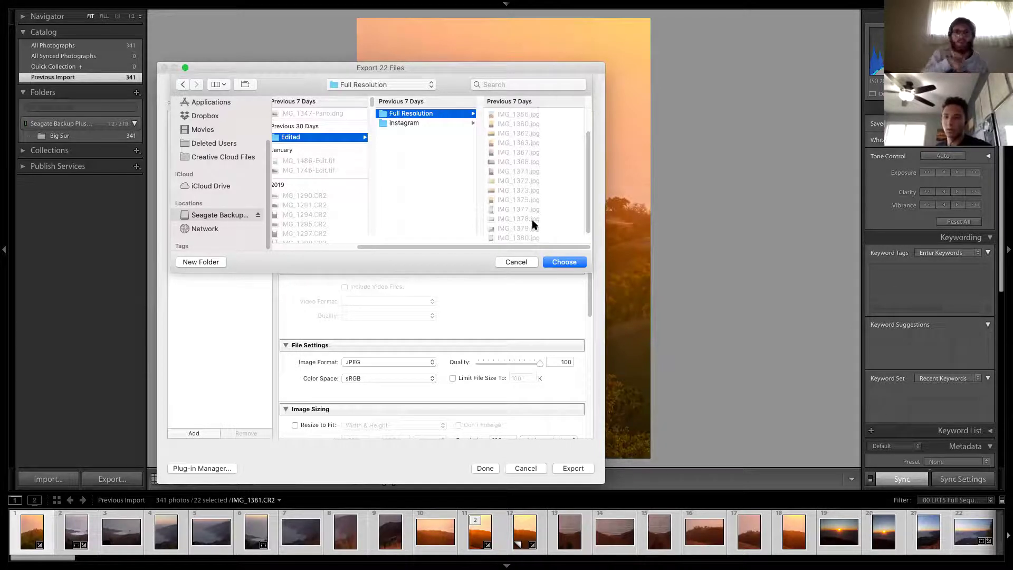
{"action": "left_click", "coordinate": [514, 262]}
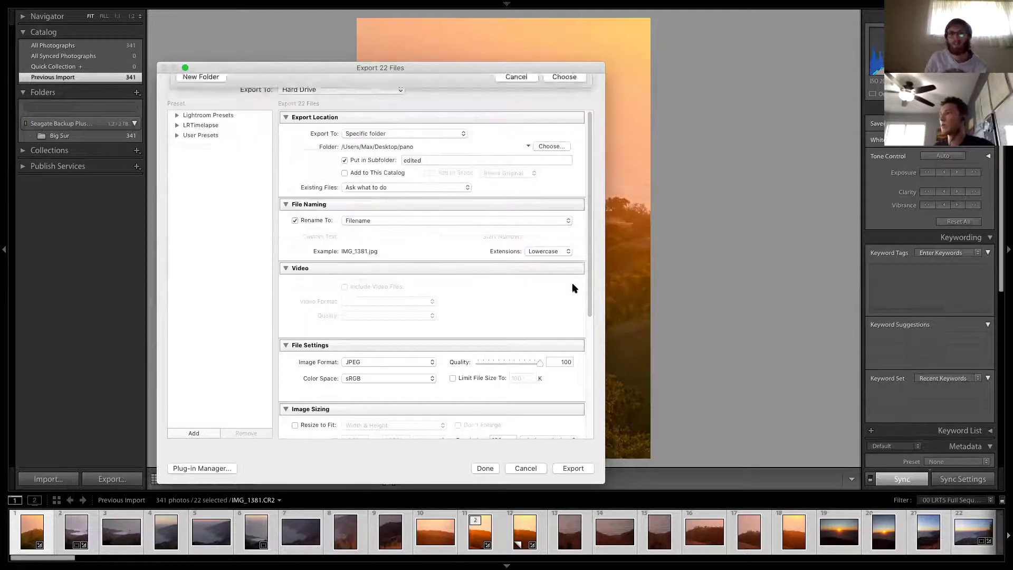
{"action": "left_click", "coordinate": [526, 468]}
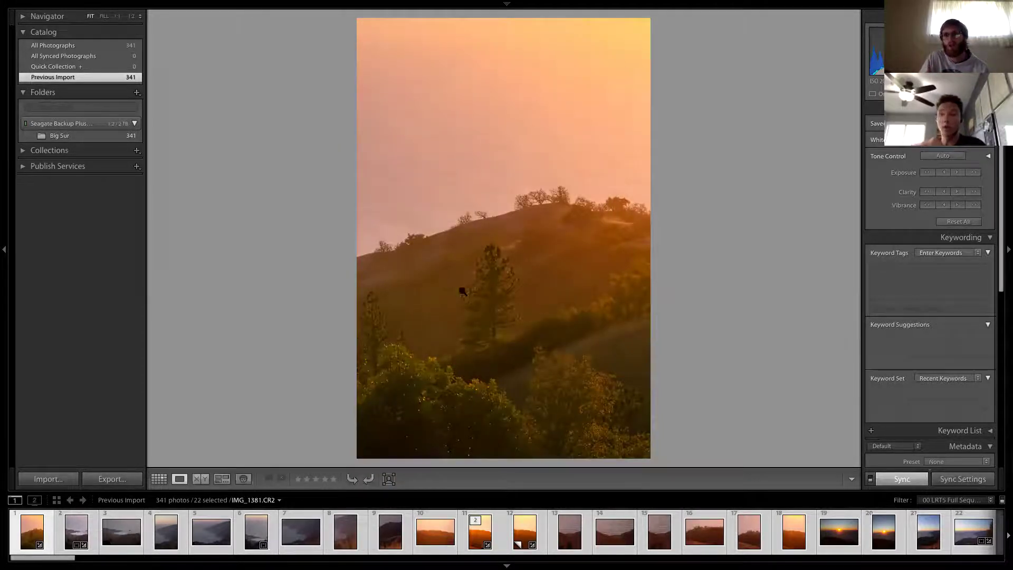
- View the coastline photo IMG_1391.CR2 and the sunset photo IMG_1417.CR2, and look through the neighbouring photos in the filmstrip
{"action": "left_click", "coordinate": [305, 533]}
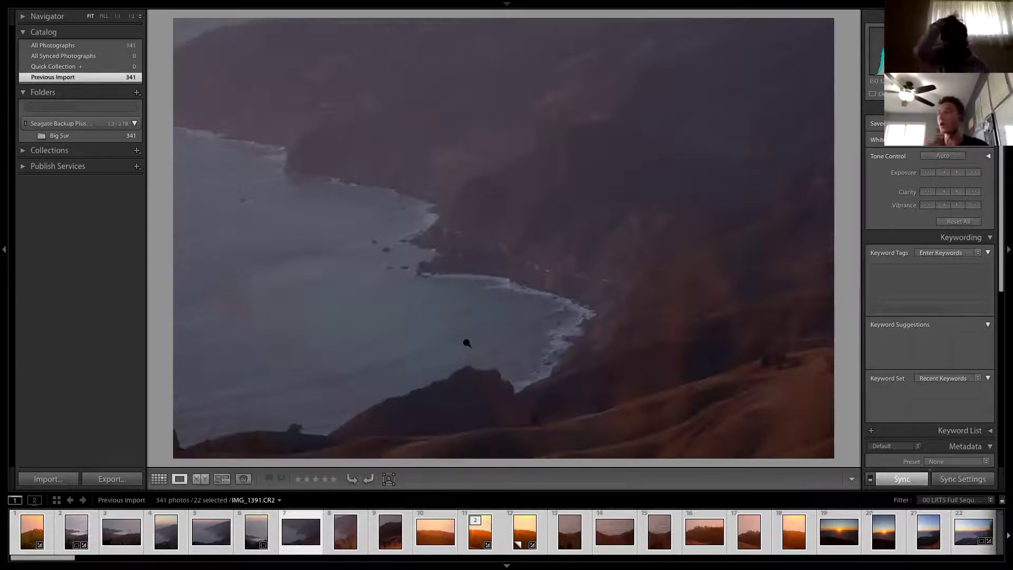
{"action": "scroll", "coordinate": [451, 534], "scroll_direction": "down", "scroll_amount": 5}
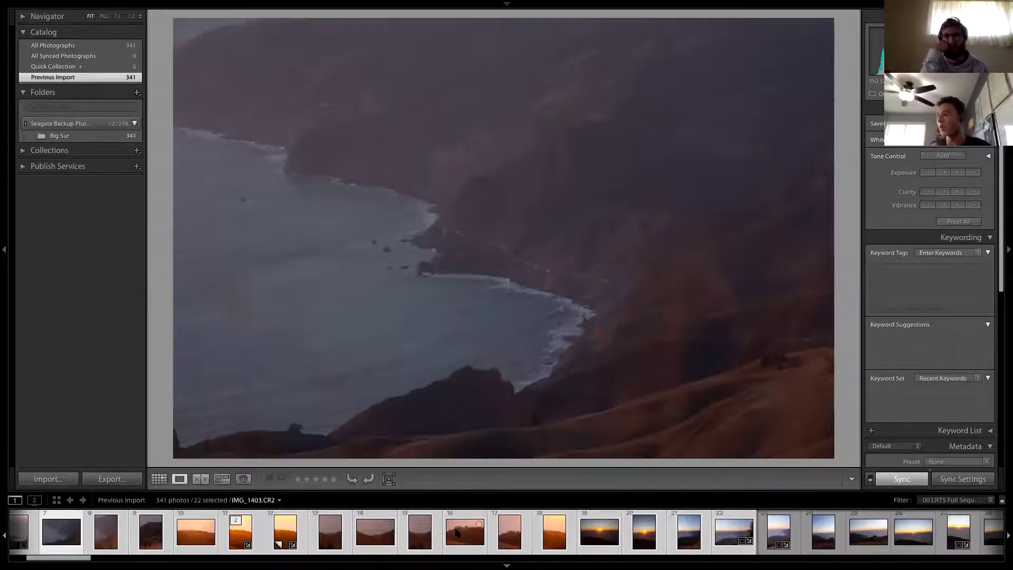
{"action": "scroll", "coordinate": [457, 533], "scroll_direction": "down", "scroll_amount": 4}
{"action": "scroll", "coordinate": [562, 543], "scroll_direction": "down", "scroll_amount": 3}
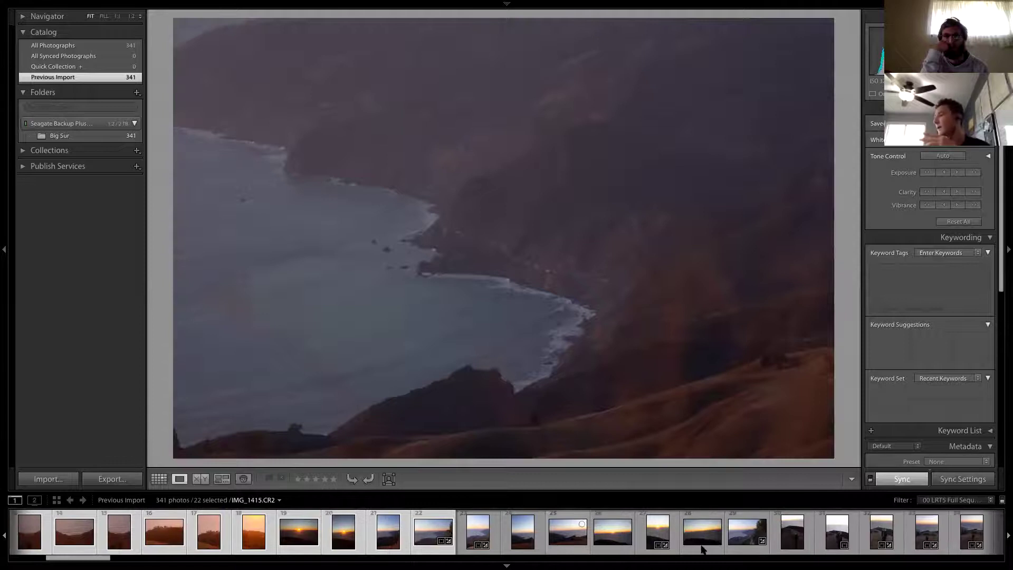
{"action": "left_click", "coordinate": [654, 536]}
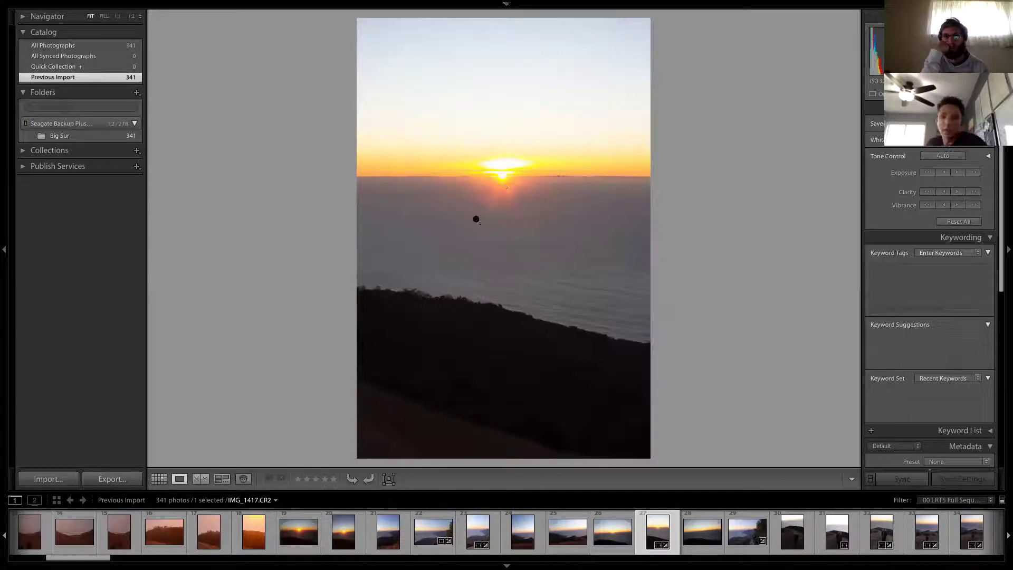
{"action": "scroll", "coordinate": [704, 528], "scroll_direction": "up", "scroll_amount": 3}
{"action": "scroll", "coordinate": [684, 538], "scroll_direction": "down", "scroll_amount": 5}
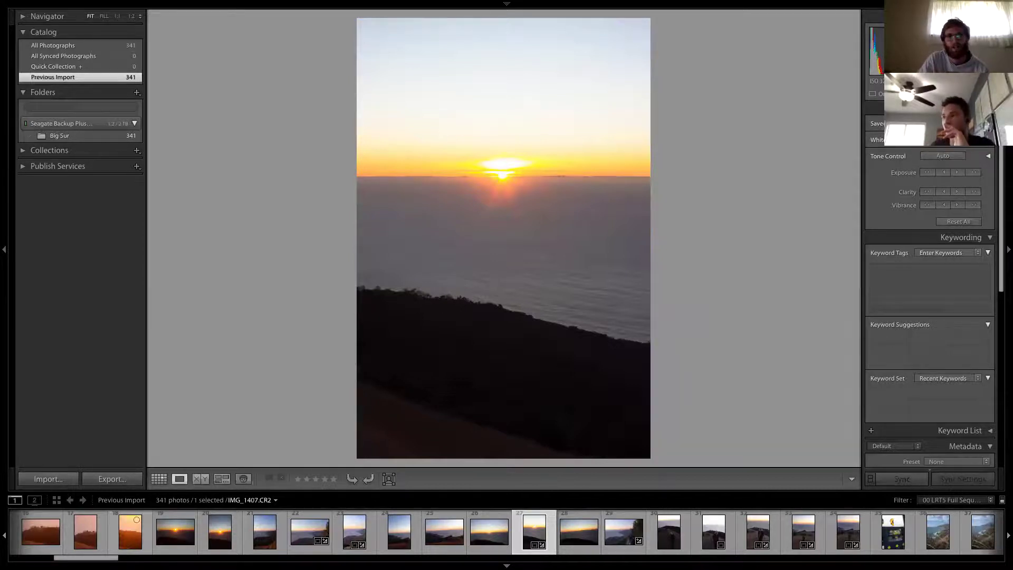
{"action": "left_click_drag", "start_coordinate": [86, 557], "coordinate": [42, 557]}
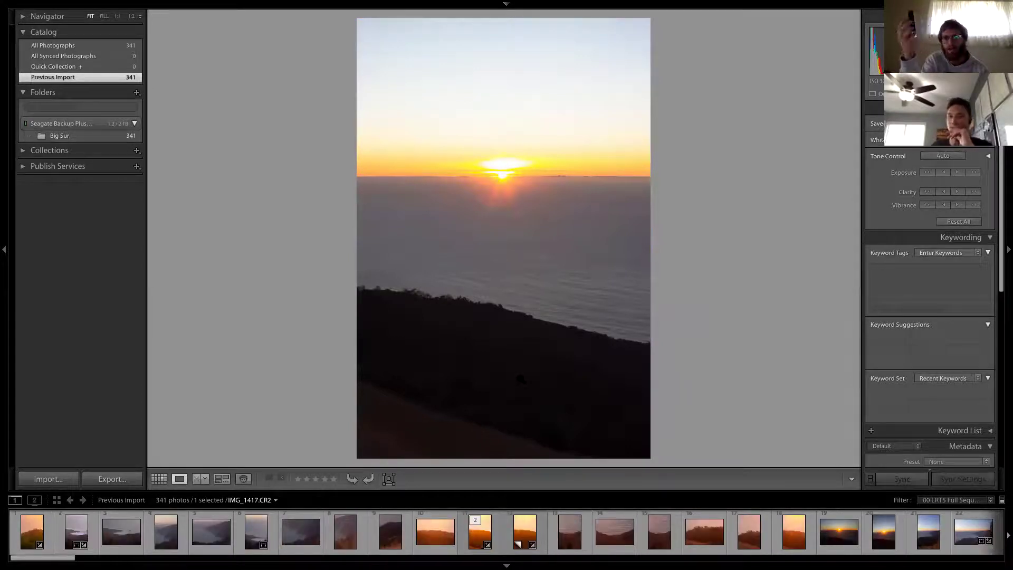
{"action": "mouse_move", "coordinate": [171, 20]}
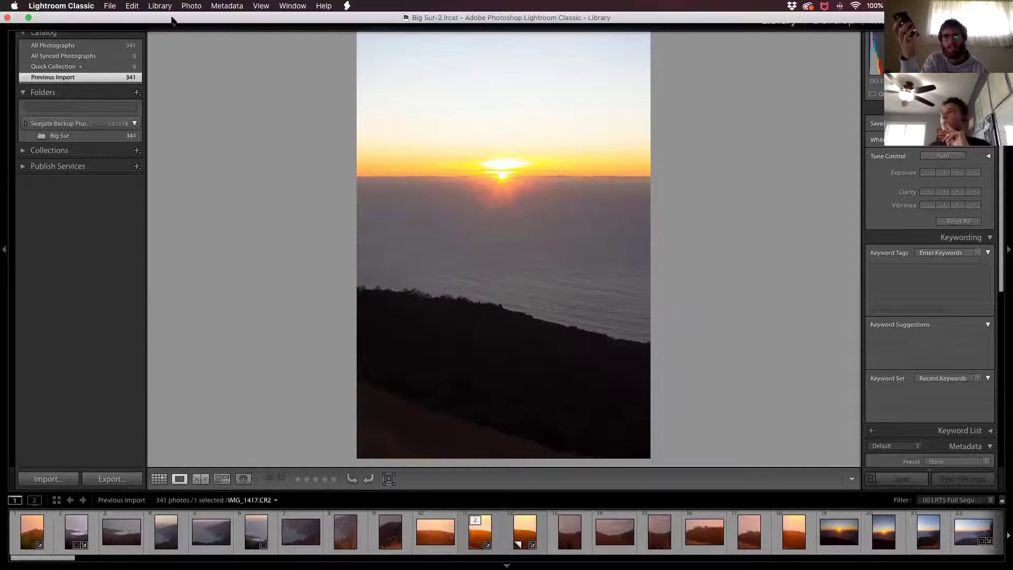
{"action": "left_click", "coordinate": [277, 5]}
{"action": "mouse_move", "coordinate": [292, 7]}
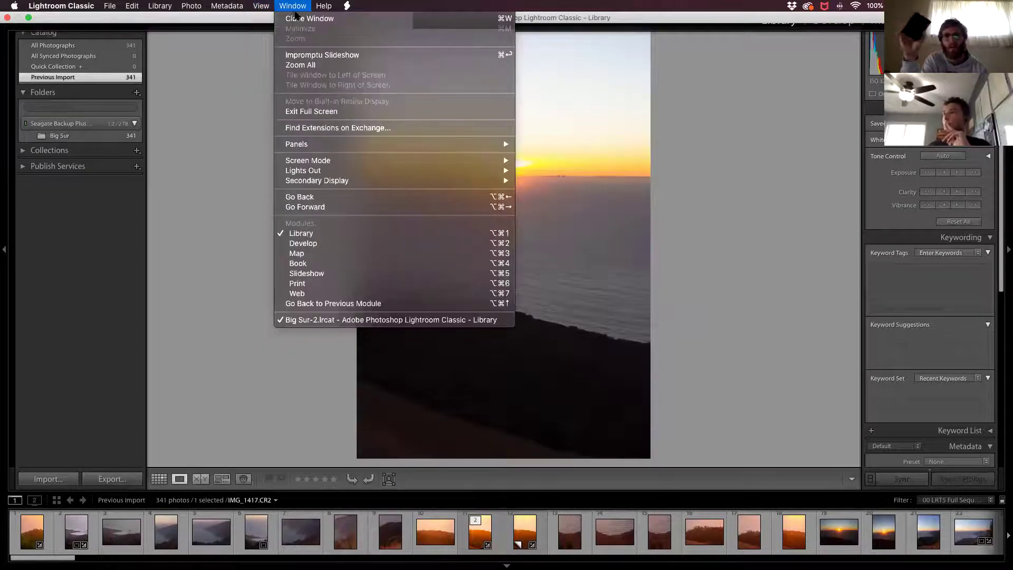
{"action": "left_click", "coordinate": [237, 178]}
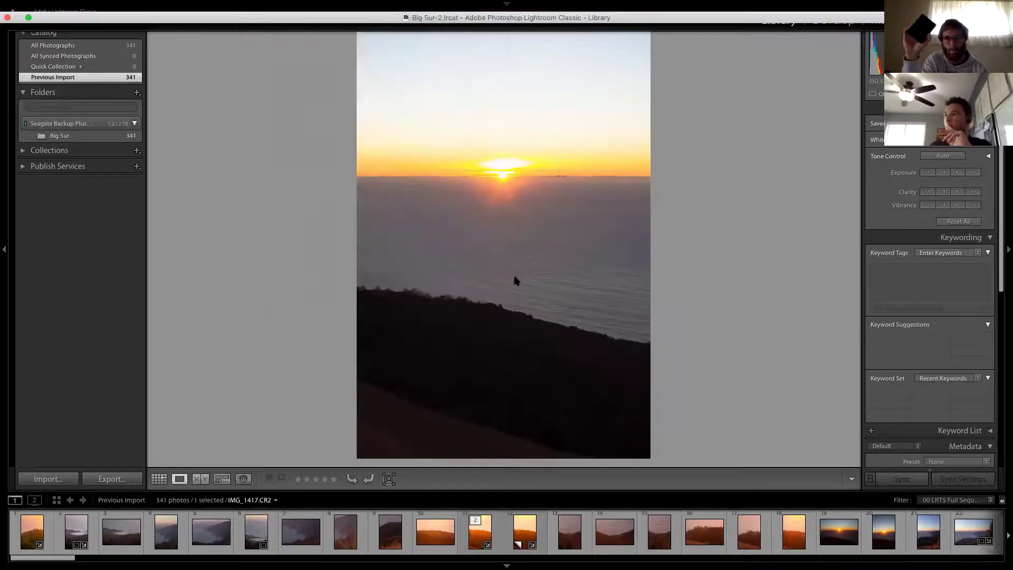
- Switch from Lightroom Classic to the desktop and cancel leaving the Zoom meeting
{"action": "key", "text": "ctrl+Left"}
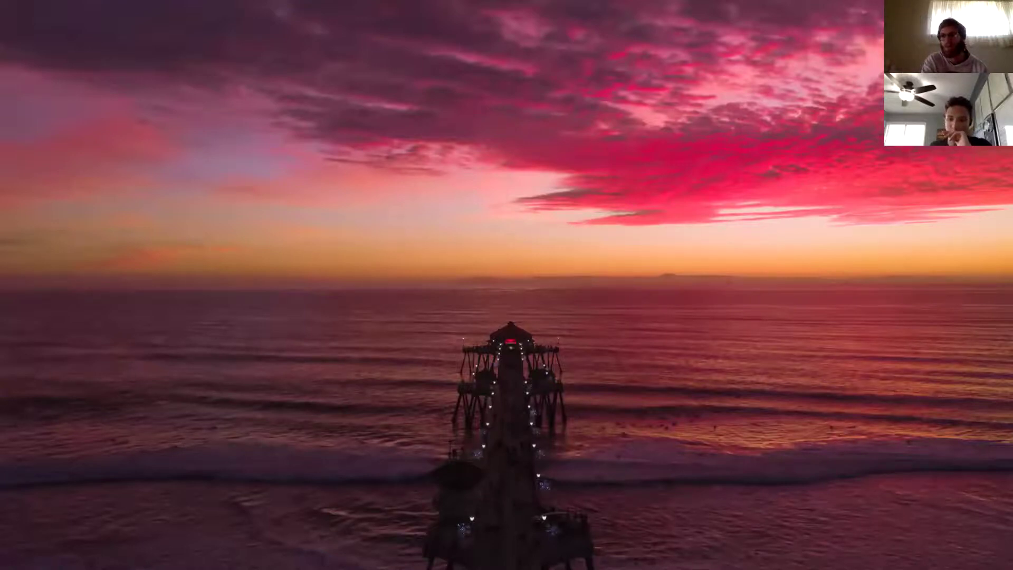
{"action": "key", "text": "super+w"}
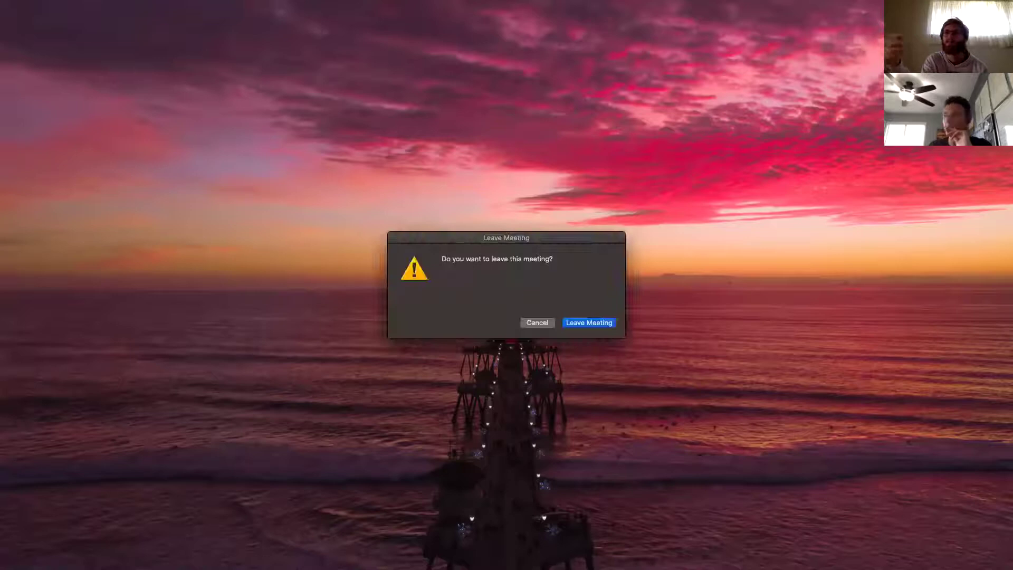
{"action": "left_click", "coordinate": [536, 322]}
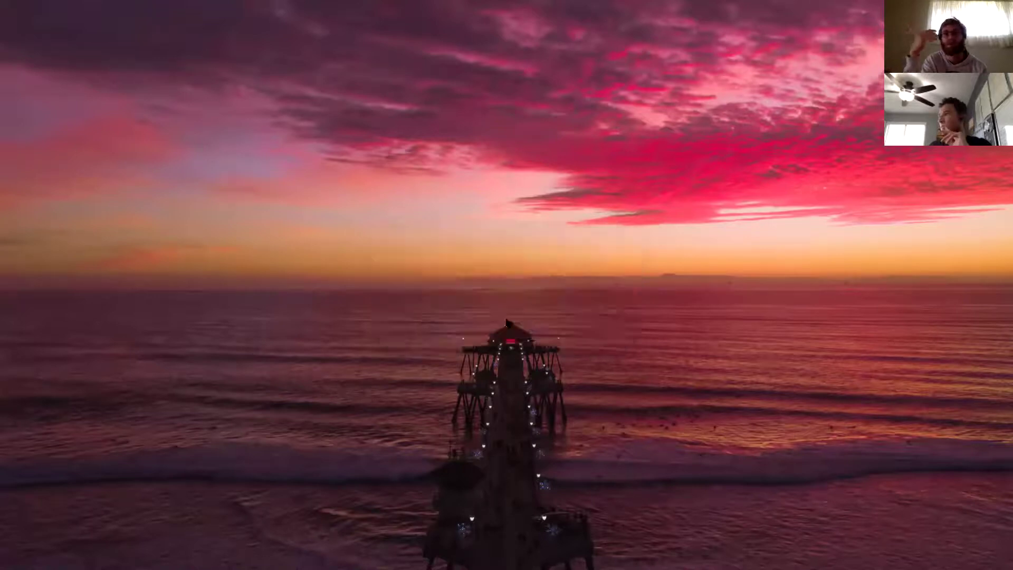
{"action": "mouse_move", "coordinate": [488, 20]}
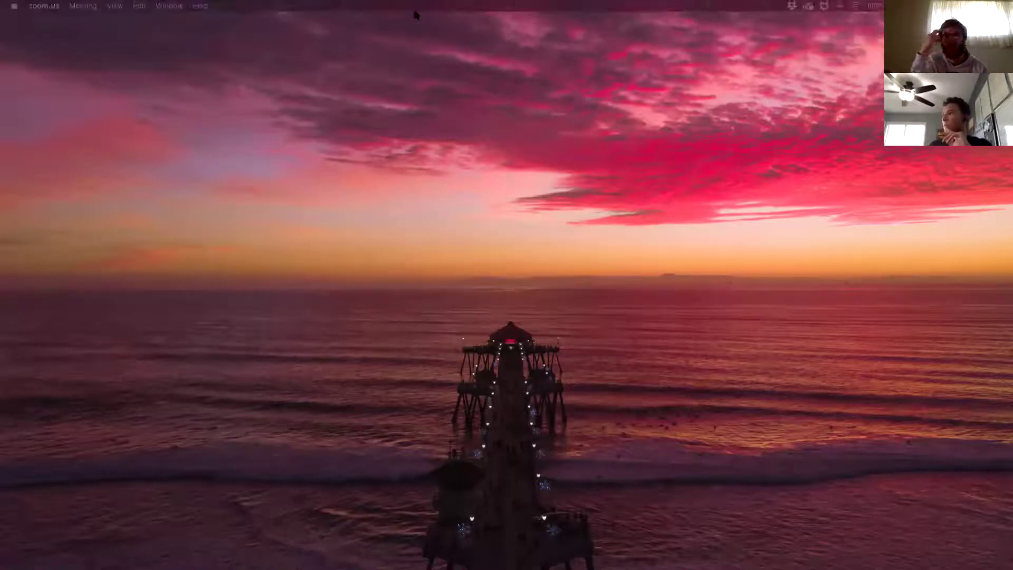